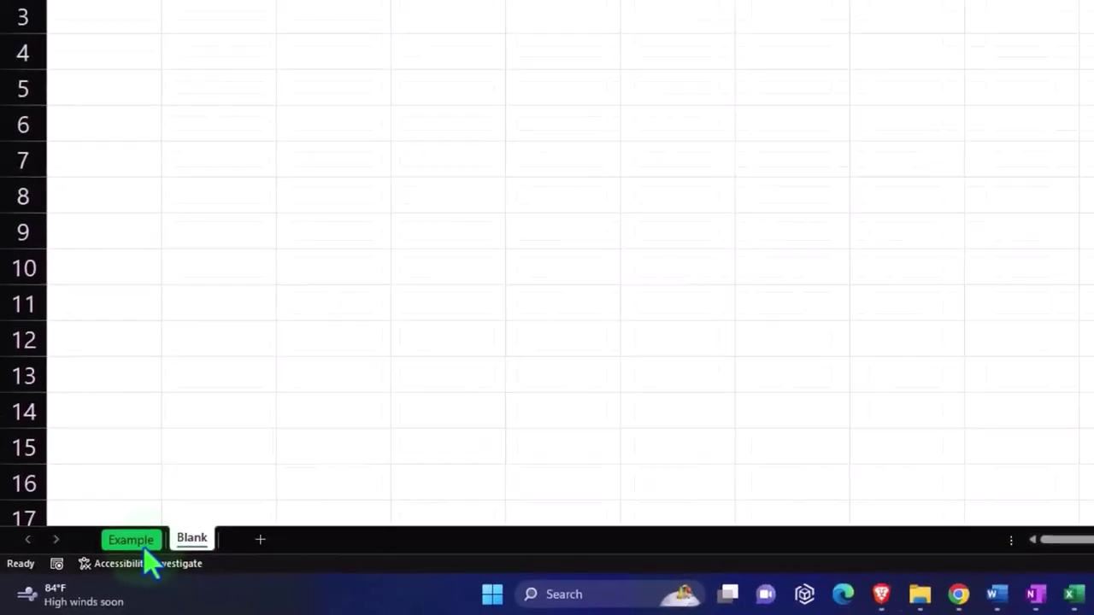
Open the Example sheet, inspect both mean-formula equations, and select cell H8.
click(137, 547)
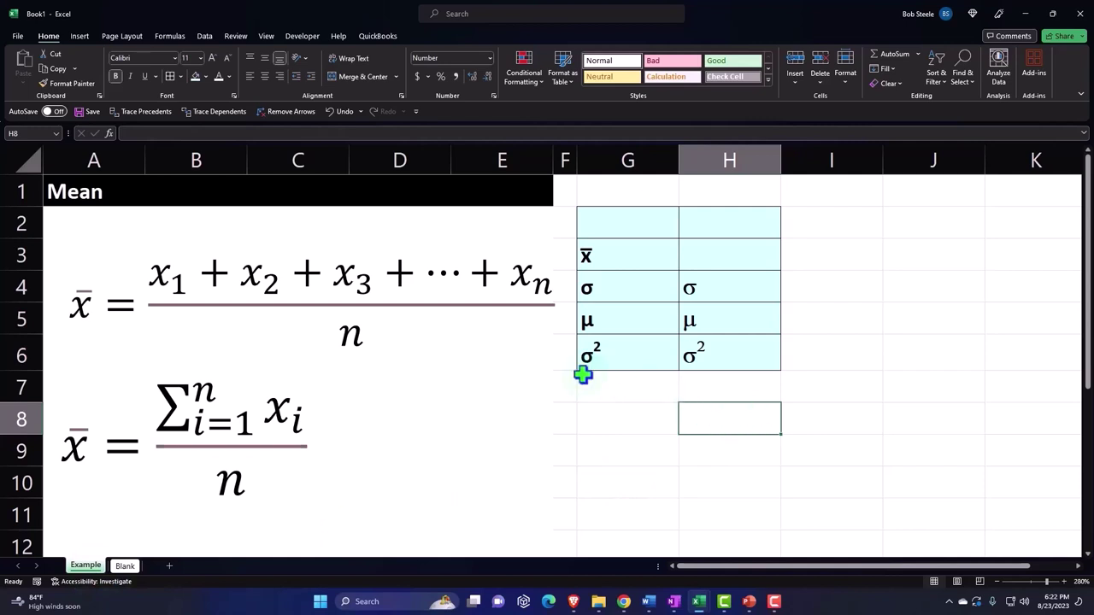
click(403, 305)
double_click(292, 410)
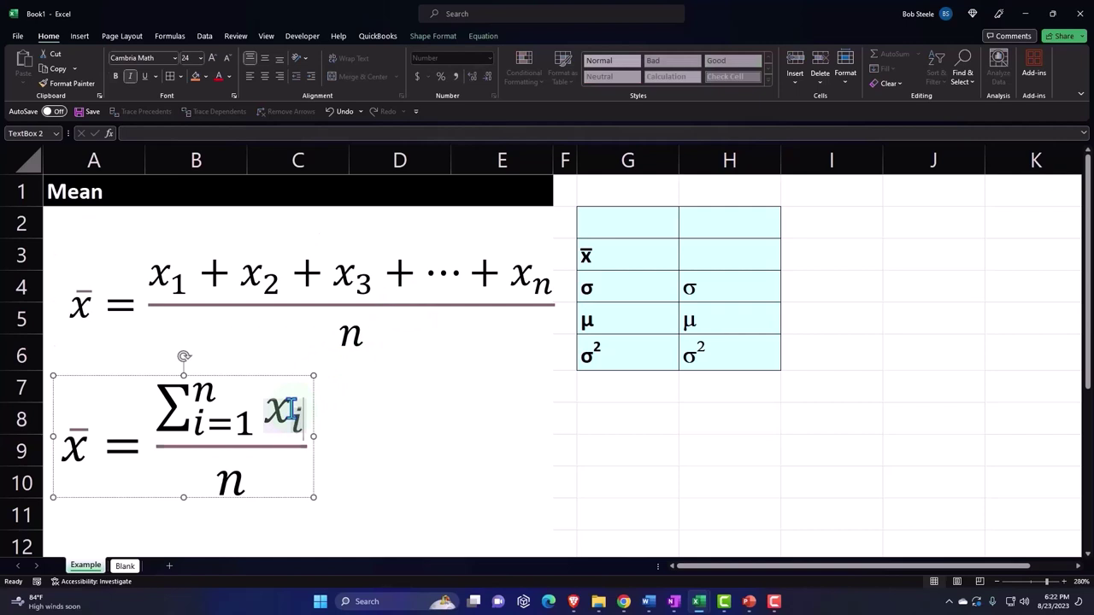
click(747, 418)
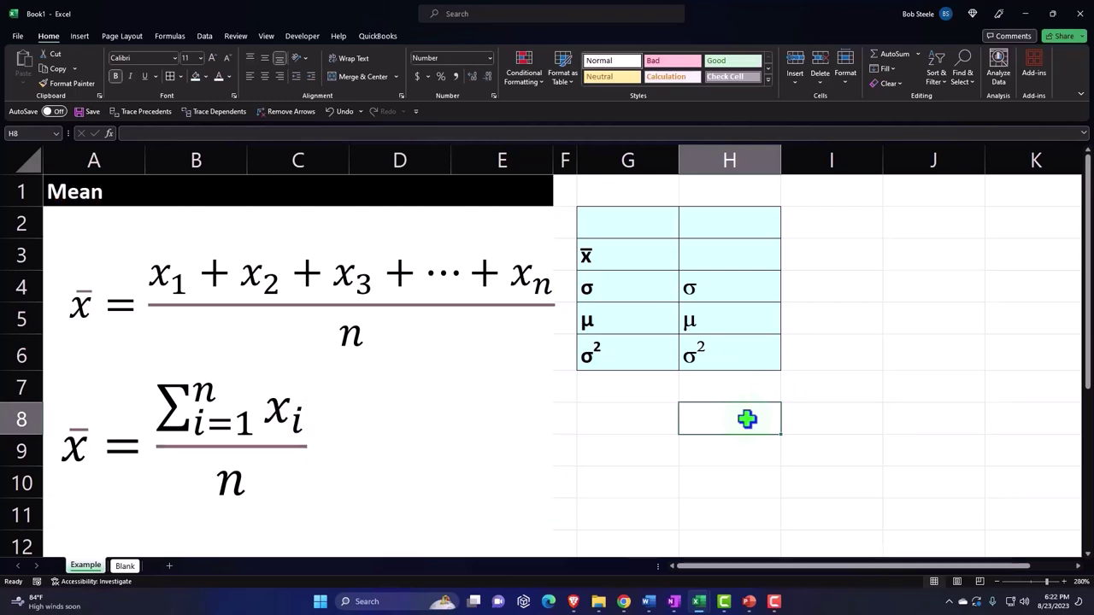
text(=su)
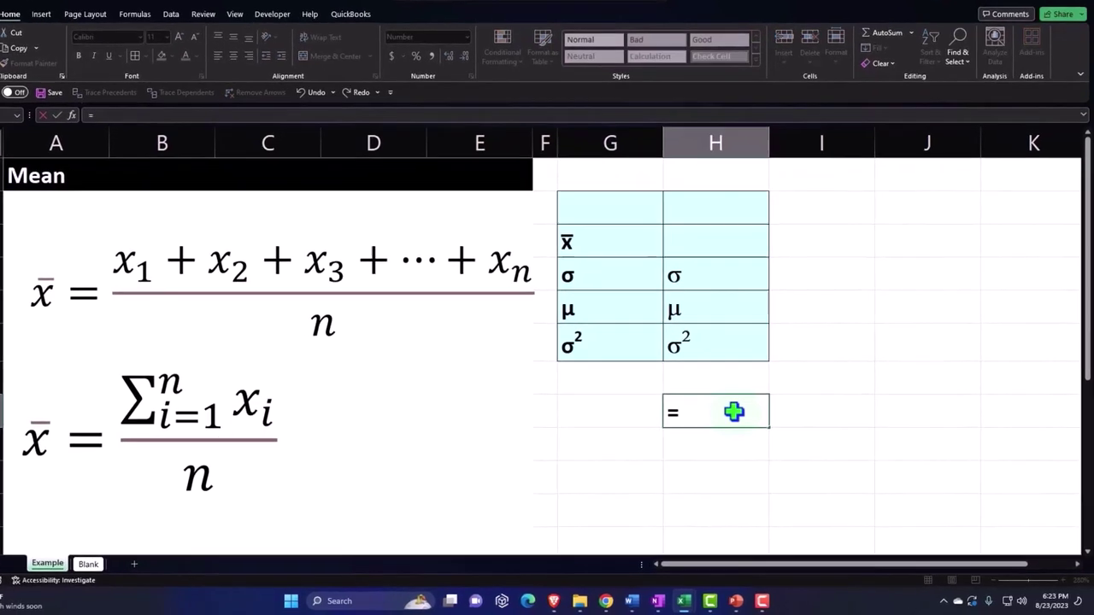
text(m()
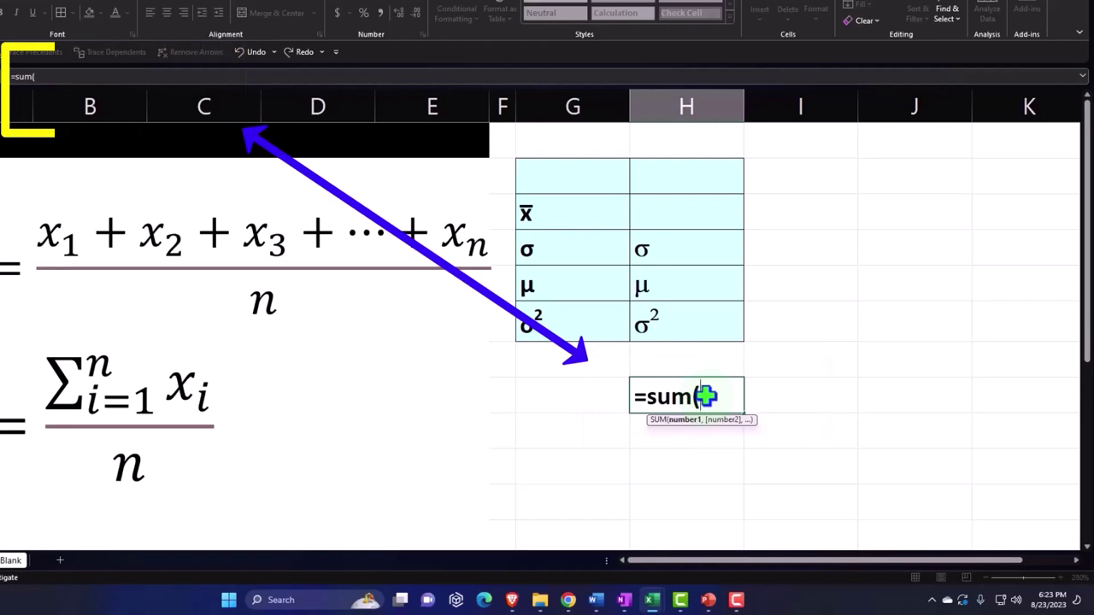
key(BackSpace)
key(BackSpace)
key(BackSpace)
key(BackSpace)
key(BackSpace)
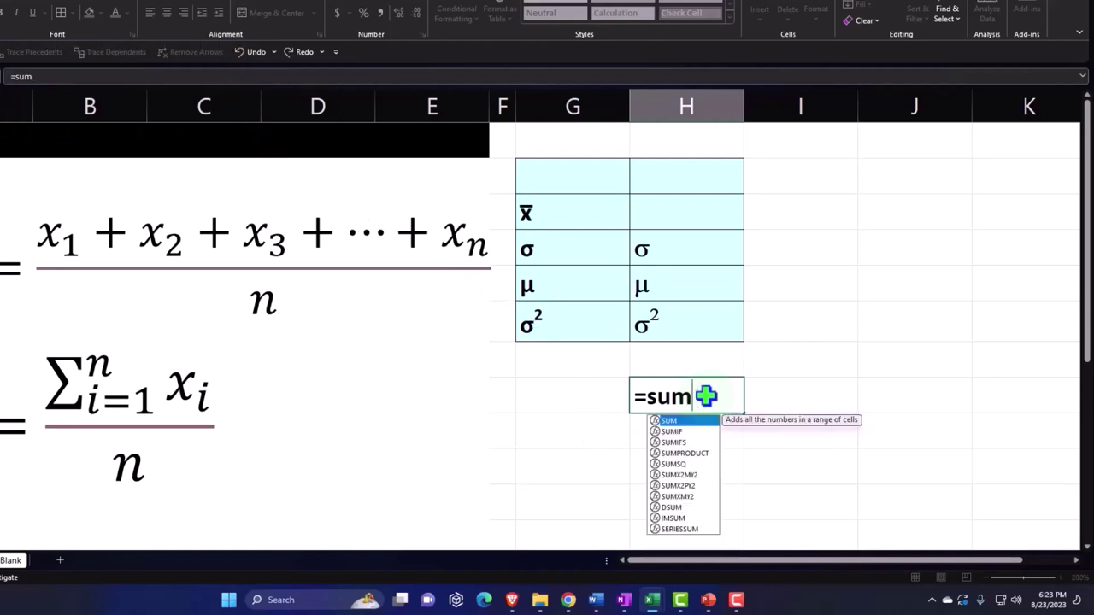
key(Return)
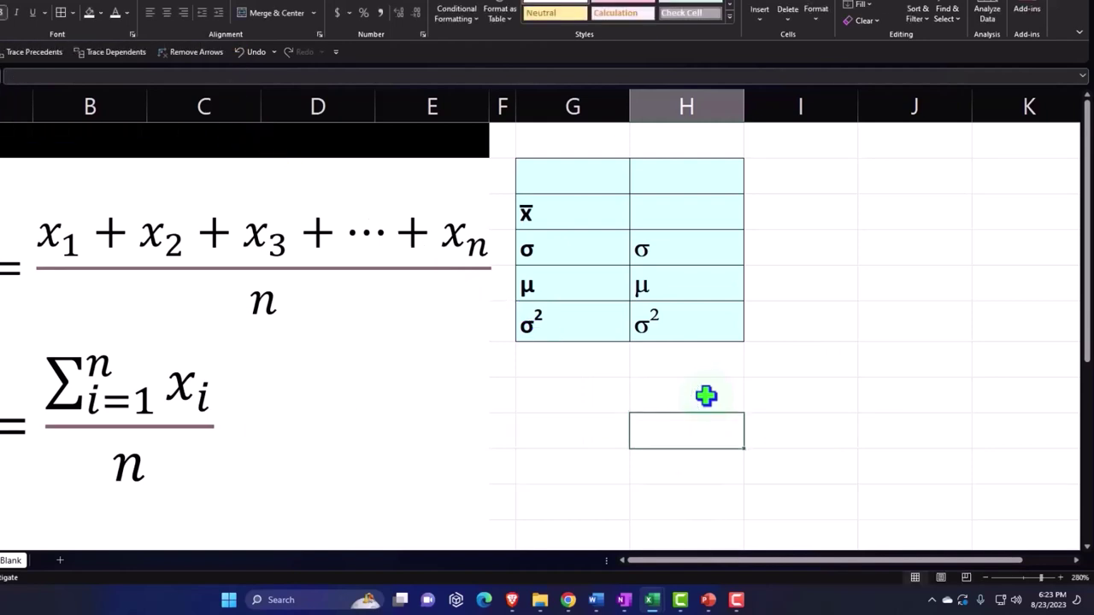
click(271, 254)
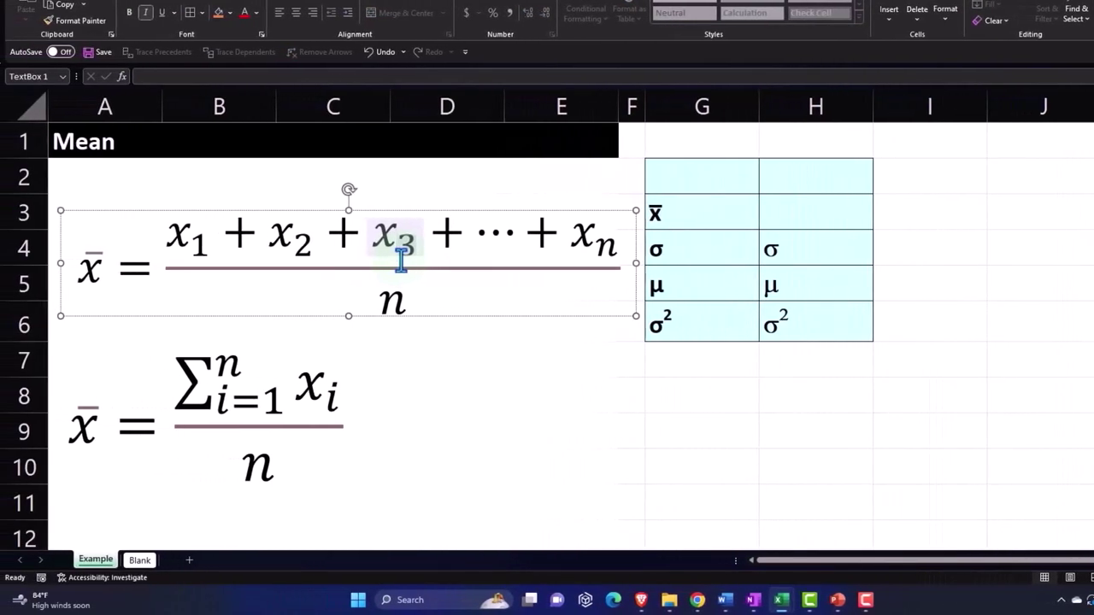
click(415, 315)
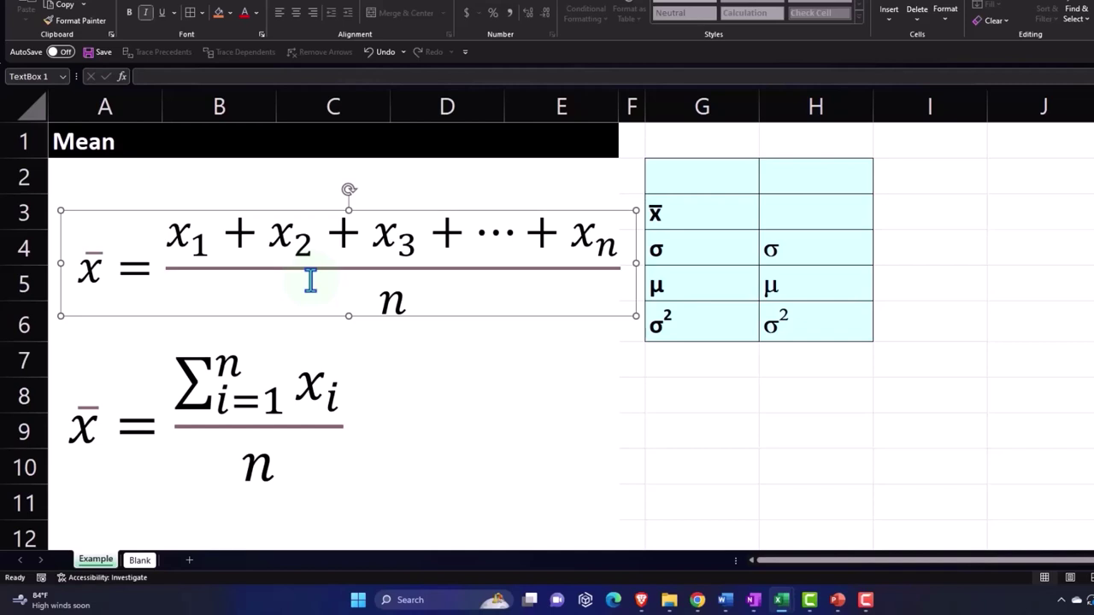
click(722, 206)
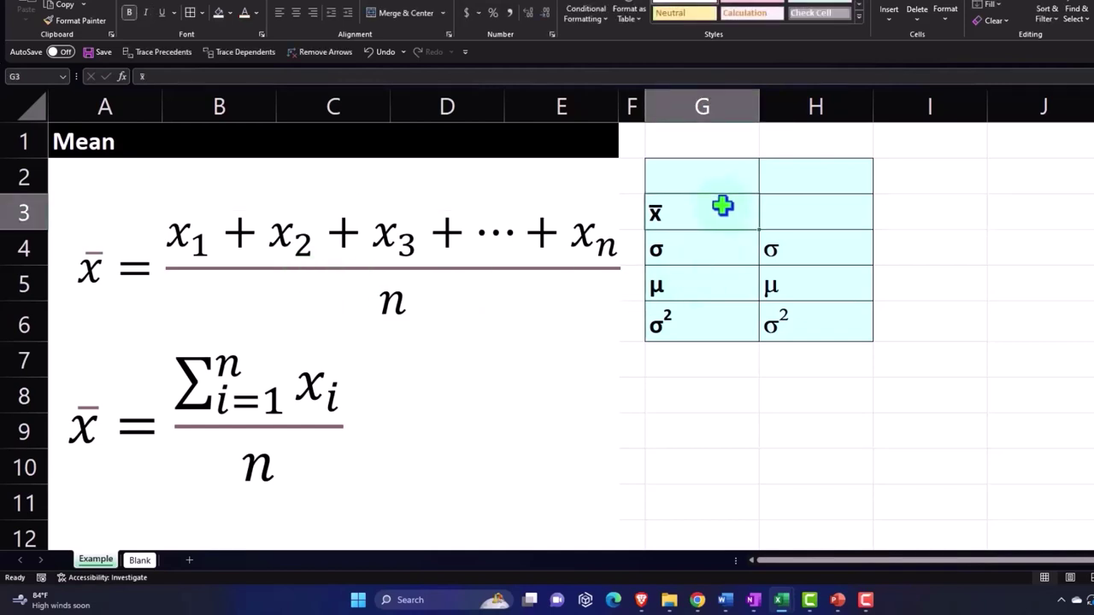
key(Down)
key(Down)
key(Down)
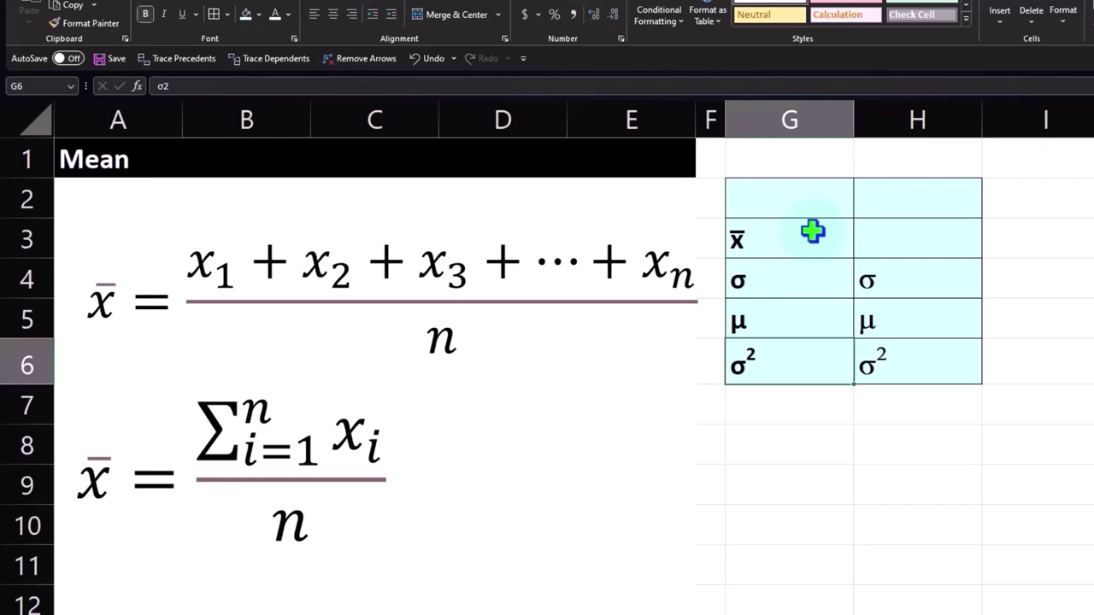
click(895, 434)
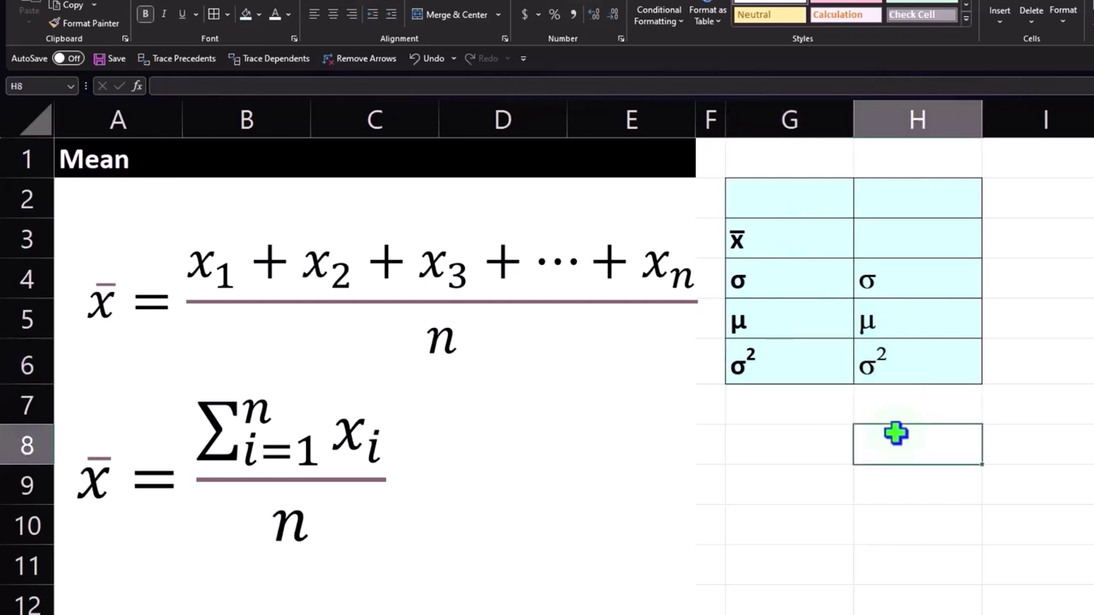
text(=aver)
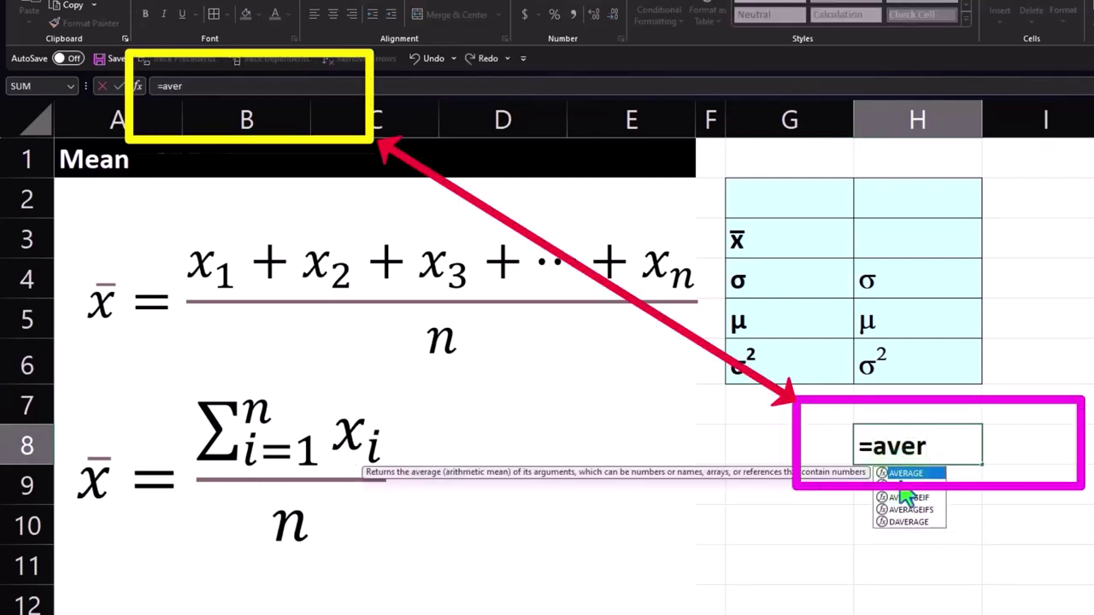
double_click(896, 474)
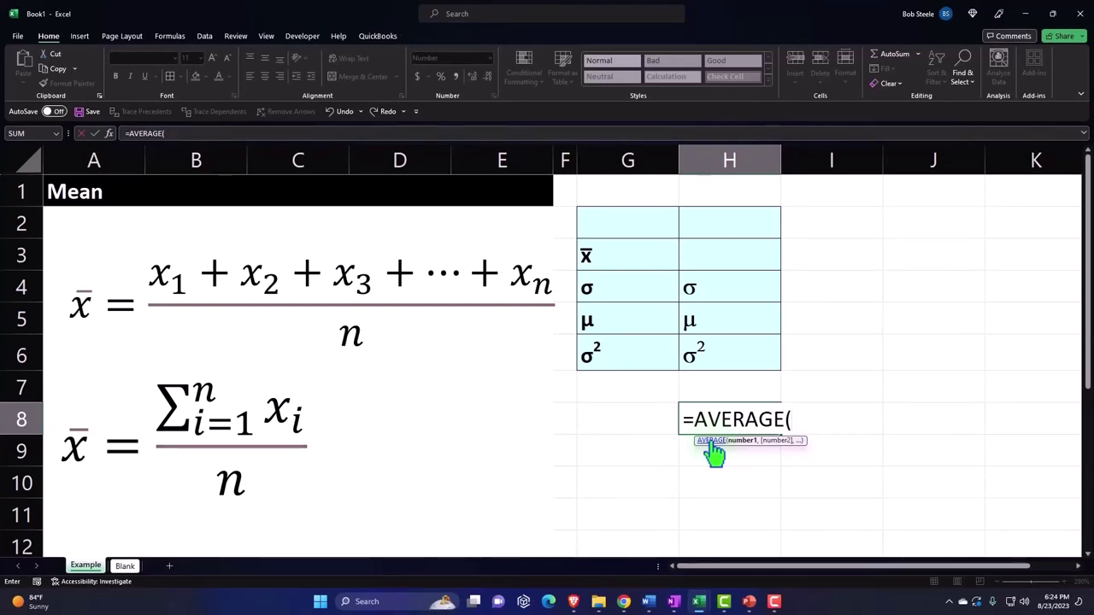
key(BackSpace)
key(BackSpace)
key(BackSpace)
key(BackSpace)
key(BackSpace)
key(BackSpace)
key(BackSpace)
key(BackSpace)
key(BackSpace)
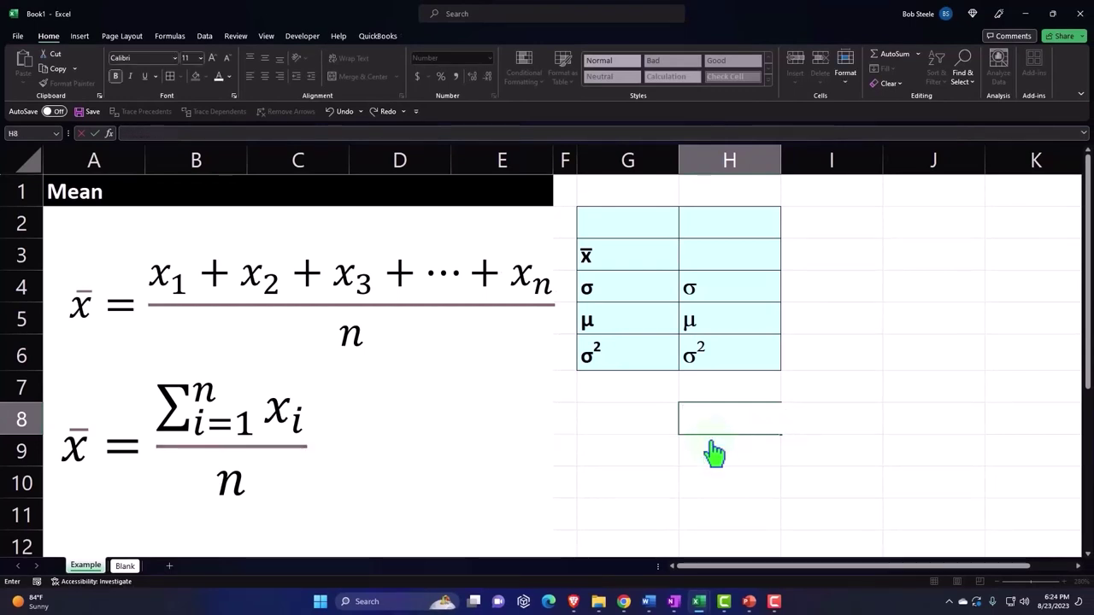
Leave H8 empty, select the top equation and cells G3:G4, then go to the Blank sheet.
click(714, 451)
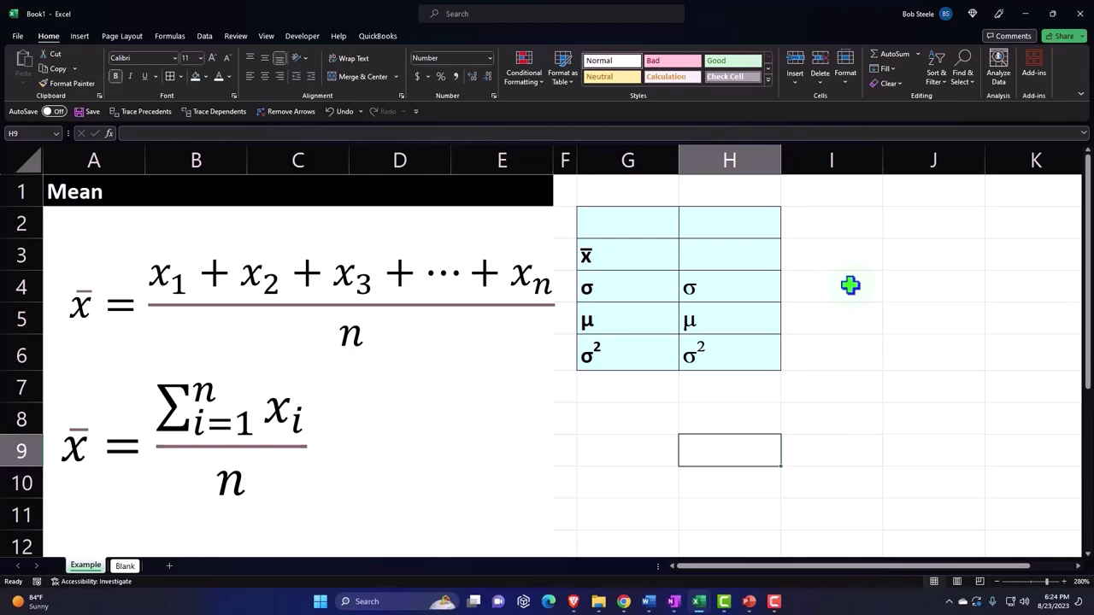
click(552, 315)
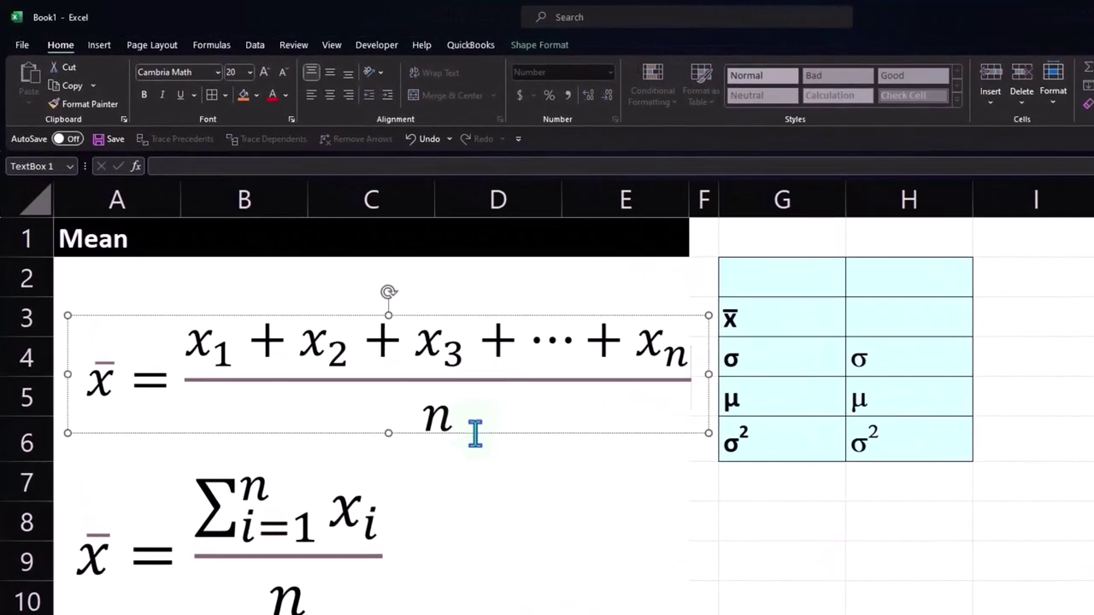
click(458, 417)
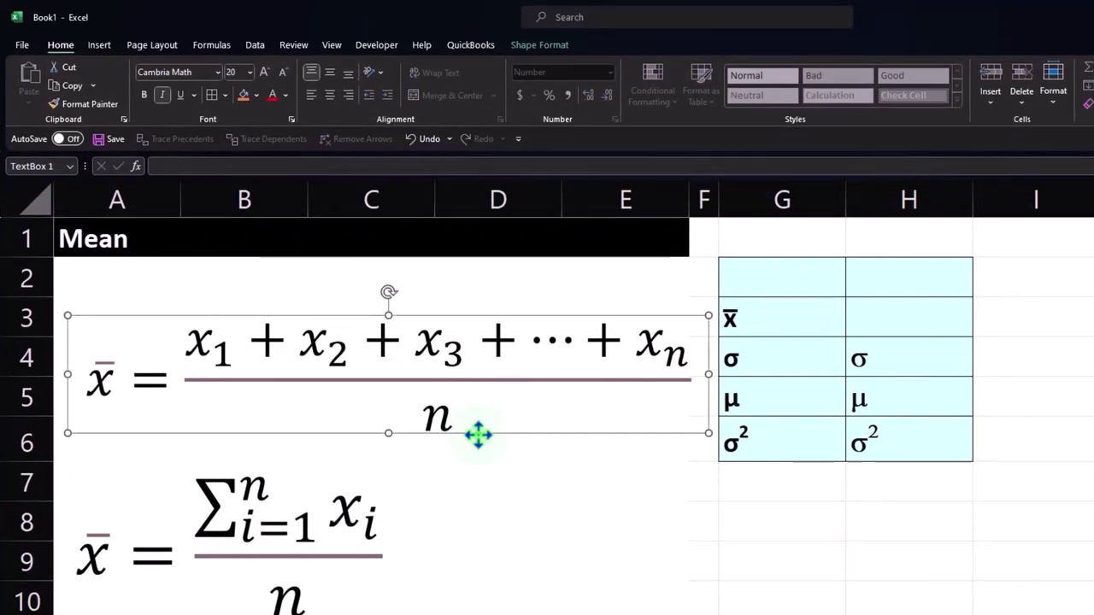
drag(794, 318, 865, 418)
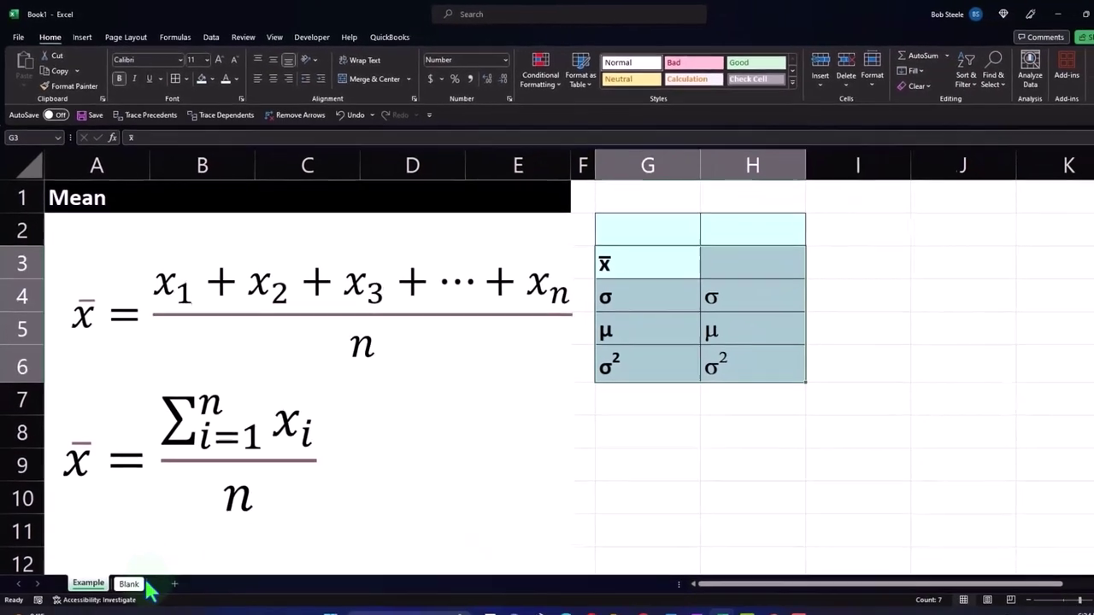
click(135, 585)
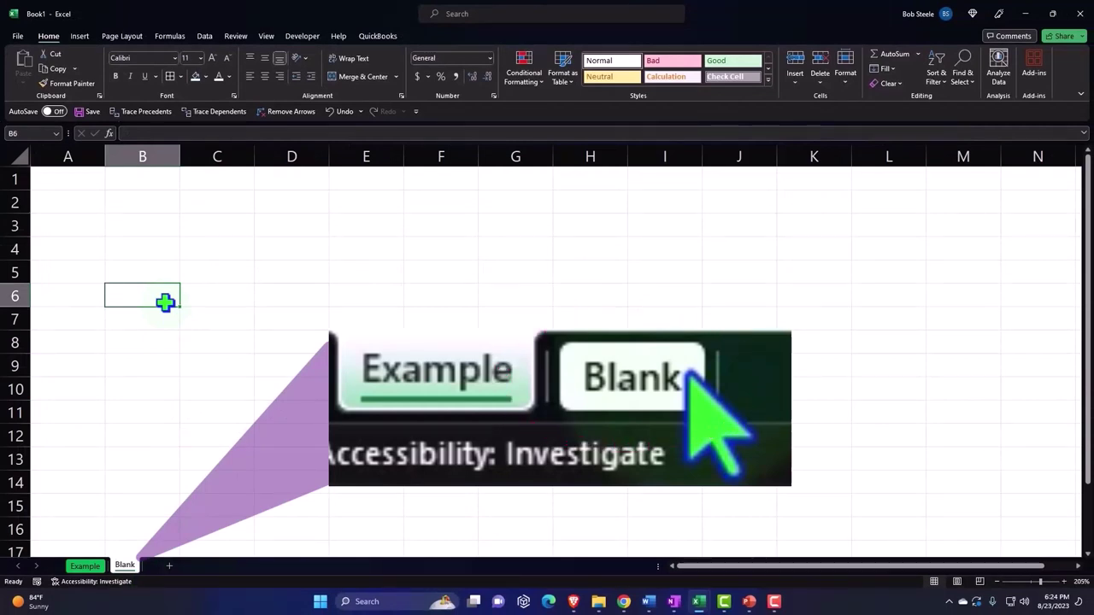
Insert a new blank equation from the Insert tab's Equation menu.
click(83, 38)
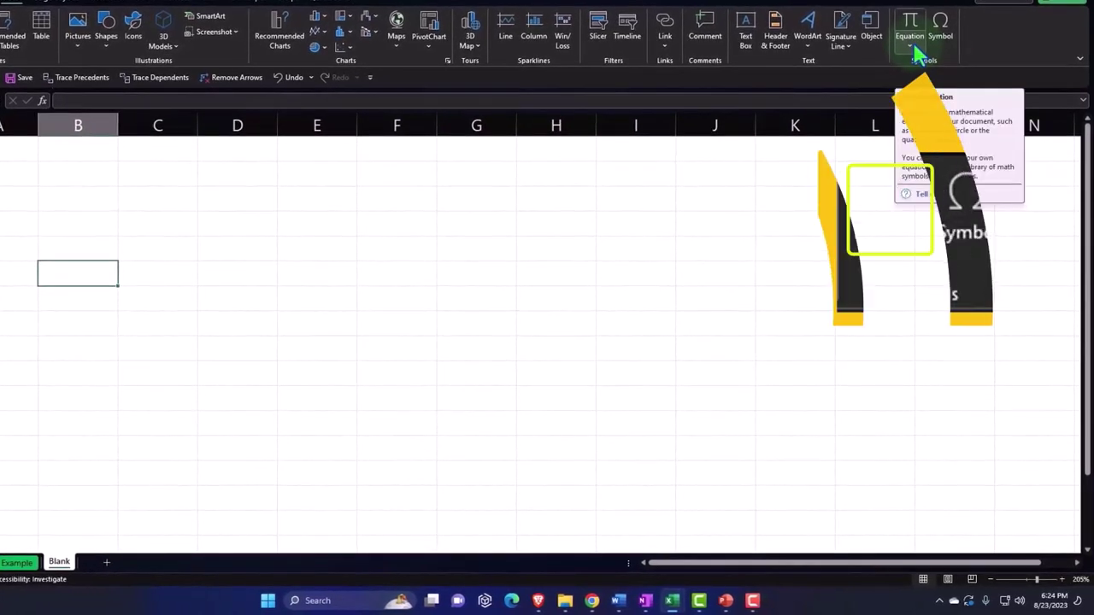
click(912, 54)
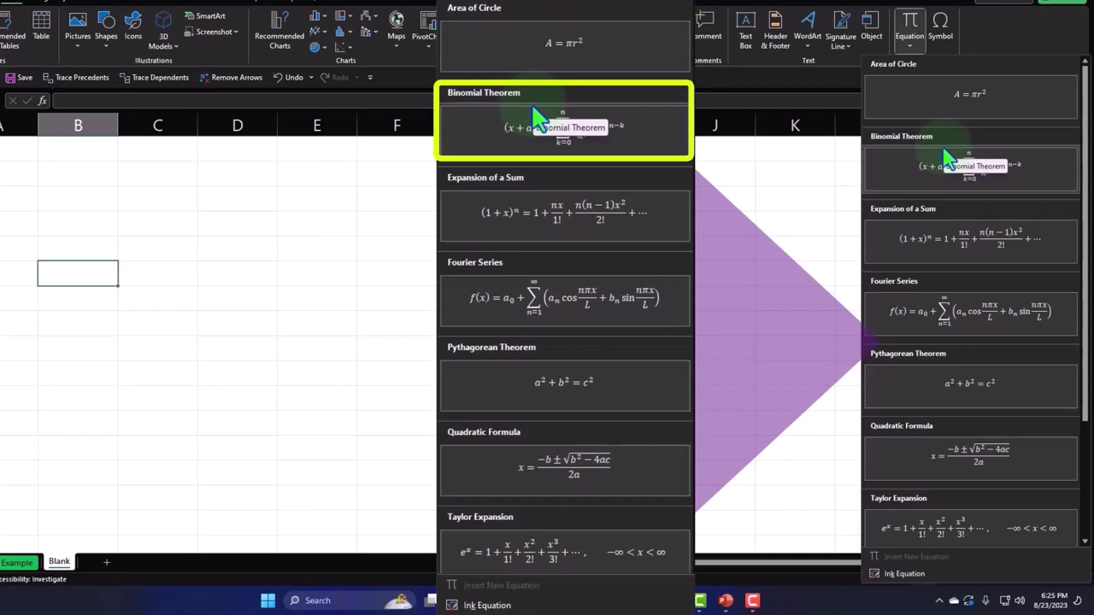
click(912, 32)
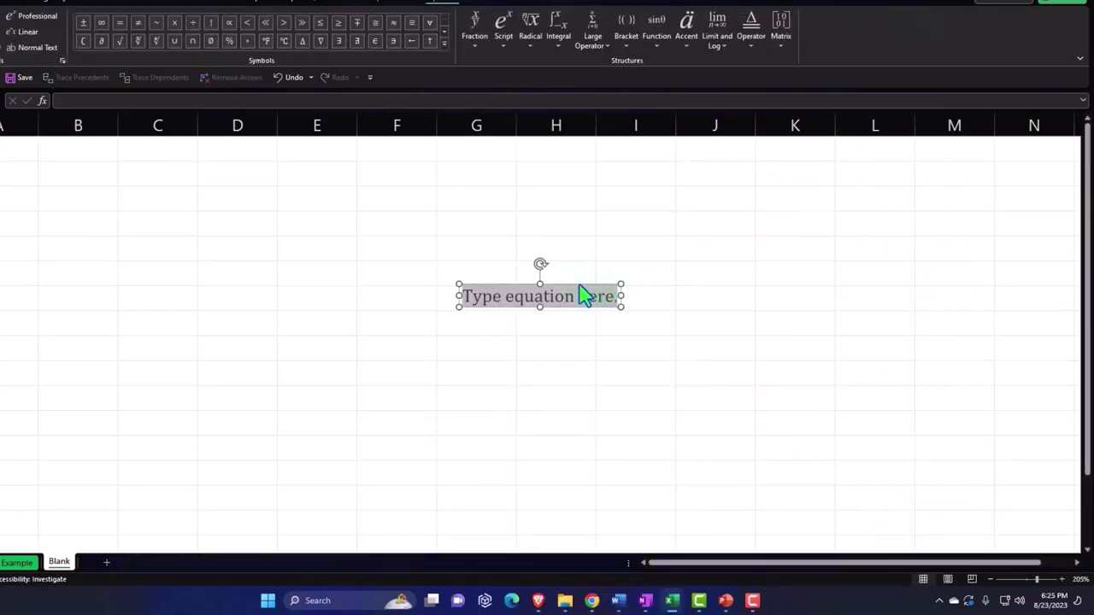
Drag the empty equation box to cell B2, zoom in, and reselect it for editing.
drag(584, 295, 117, 164)
click(127, 176)
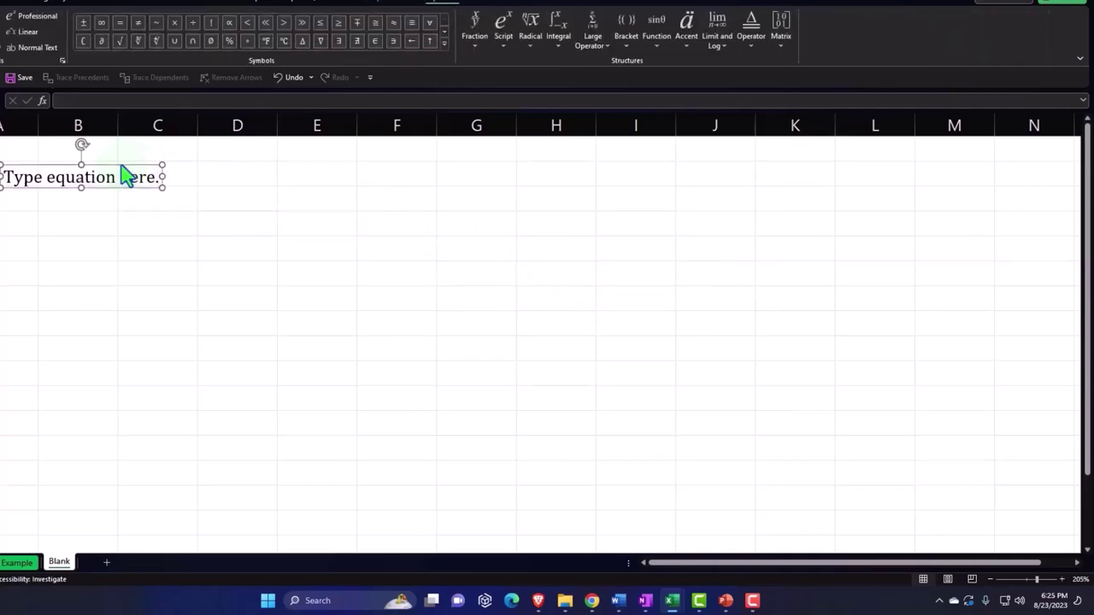
click(125, 177)
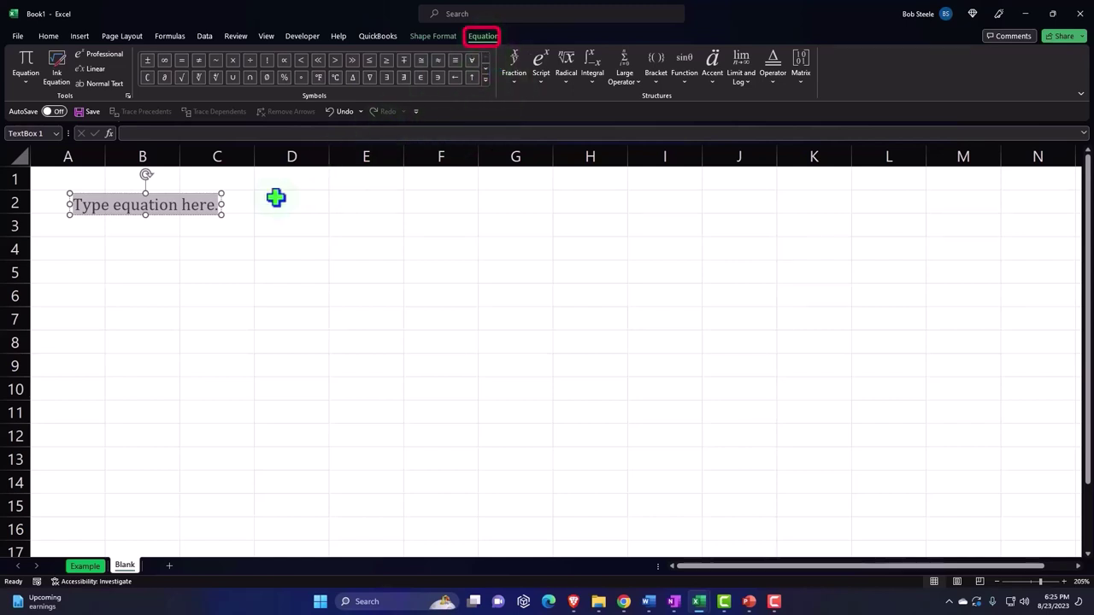
click(188, 349)
scroll(187, 351, up, 2)
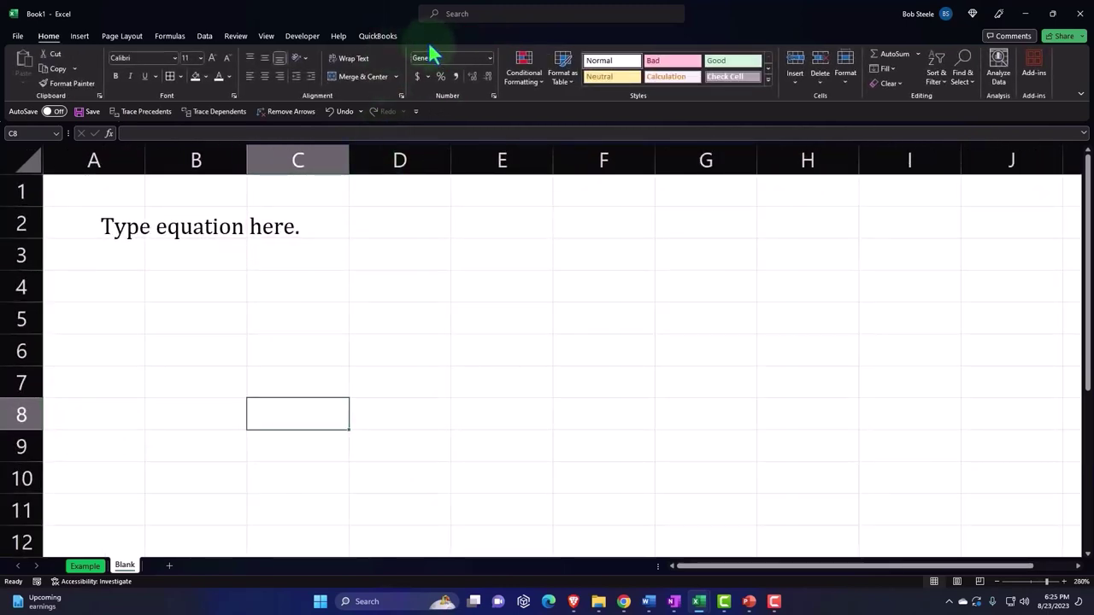
click(201, 229)
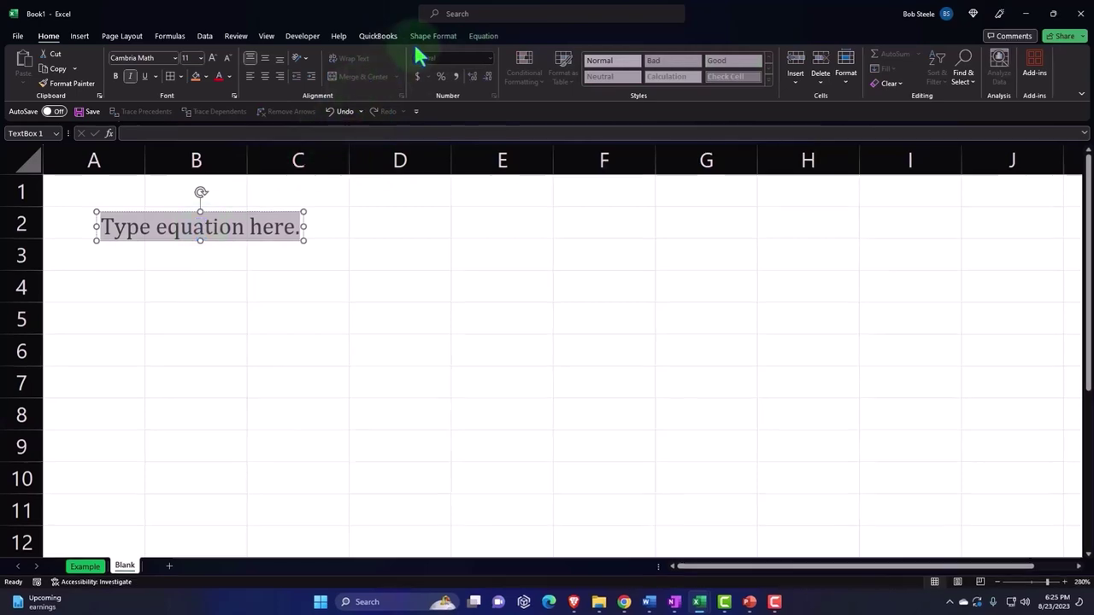
click(483, 36)
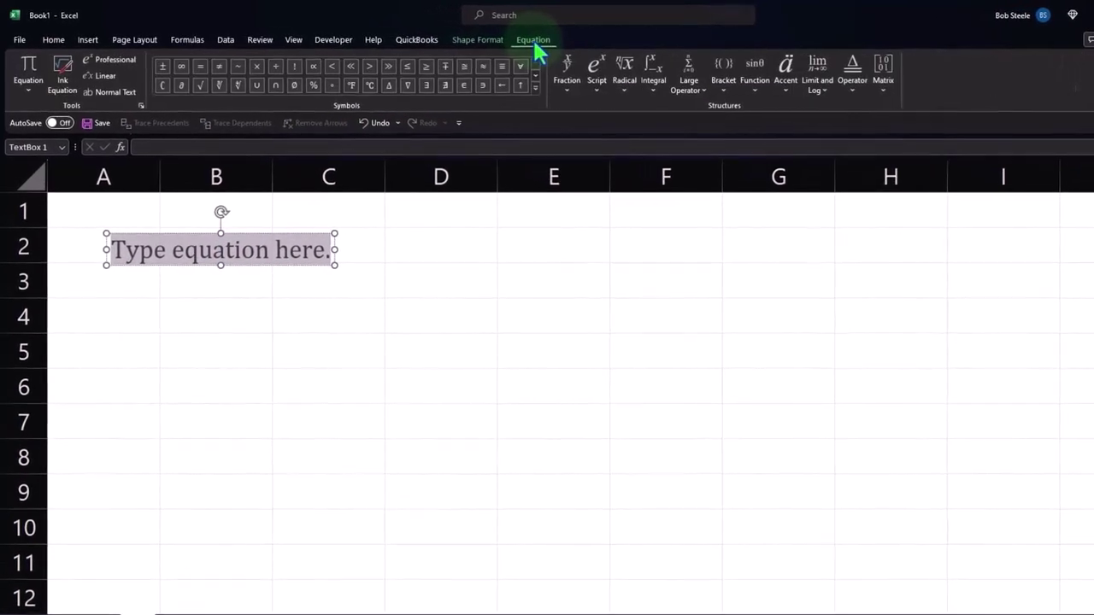
click(565, 89)
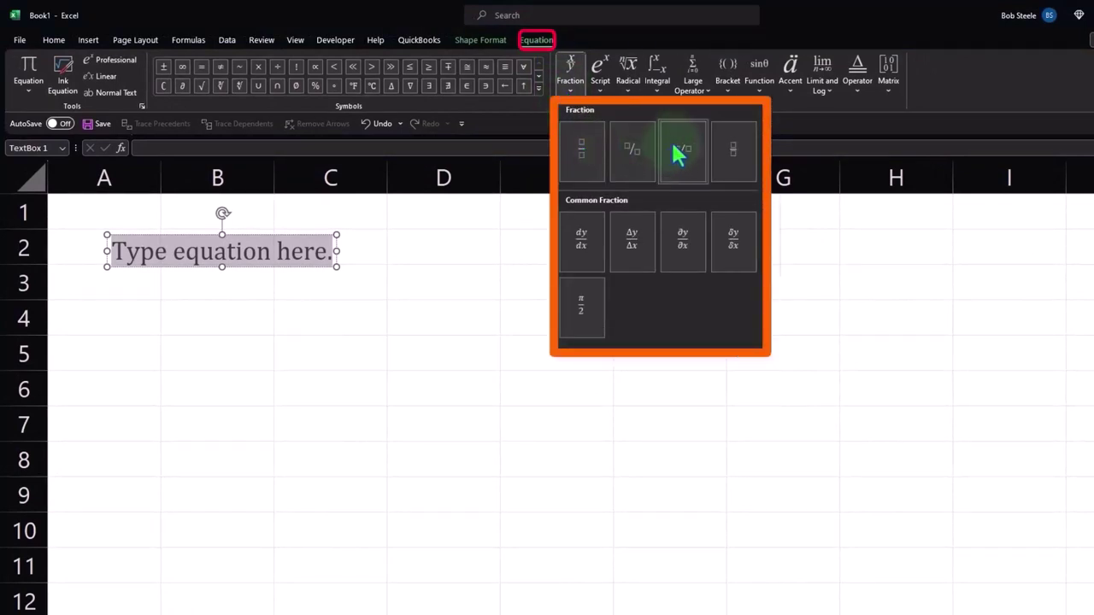
click(601, 72)
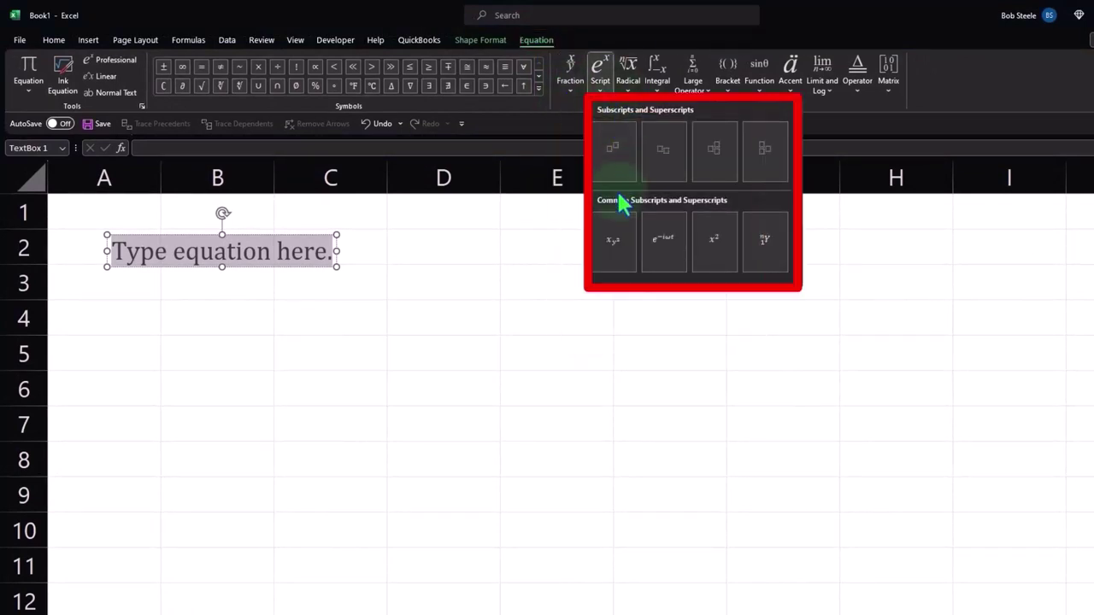
click(633, 81)
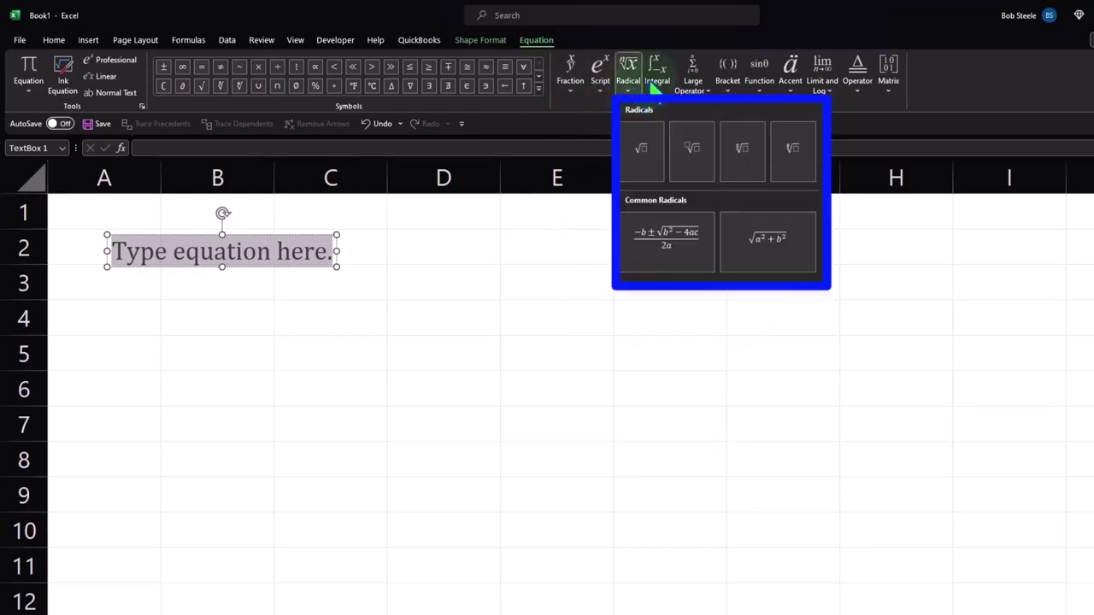
click(656, 81)
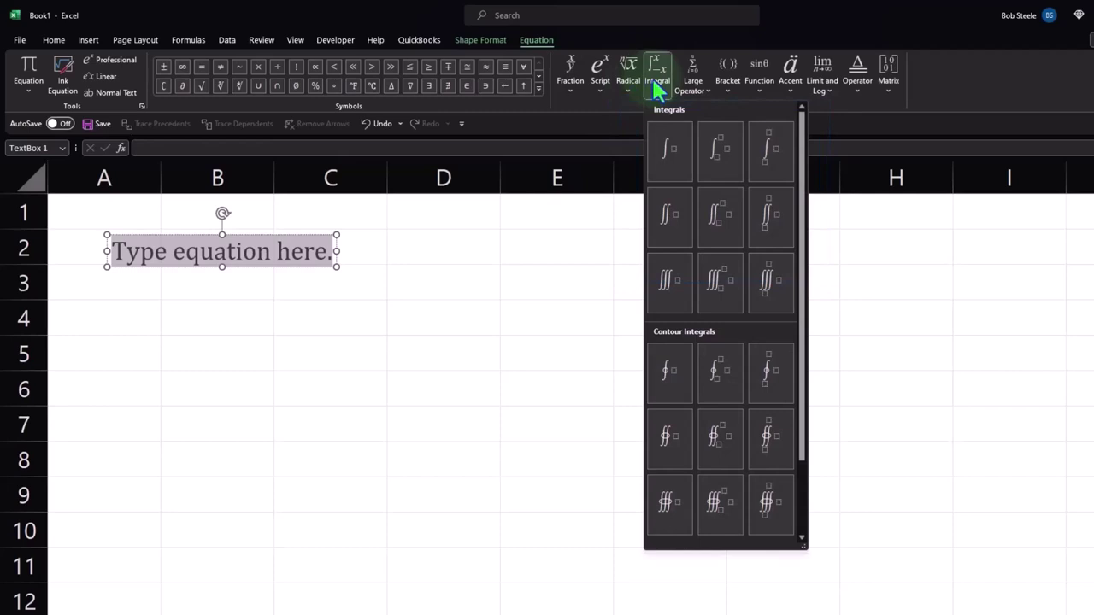
click(704, 88)
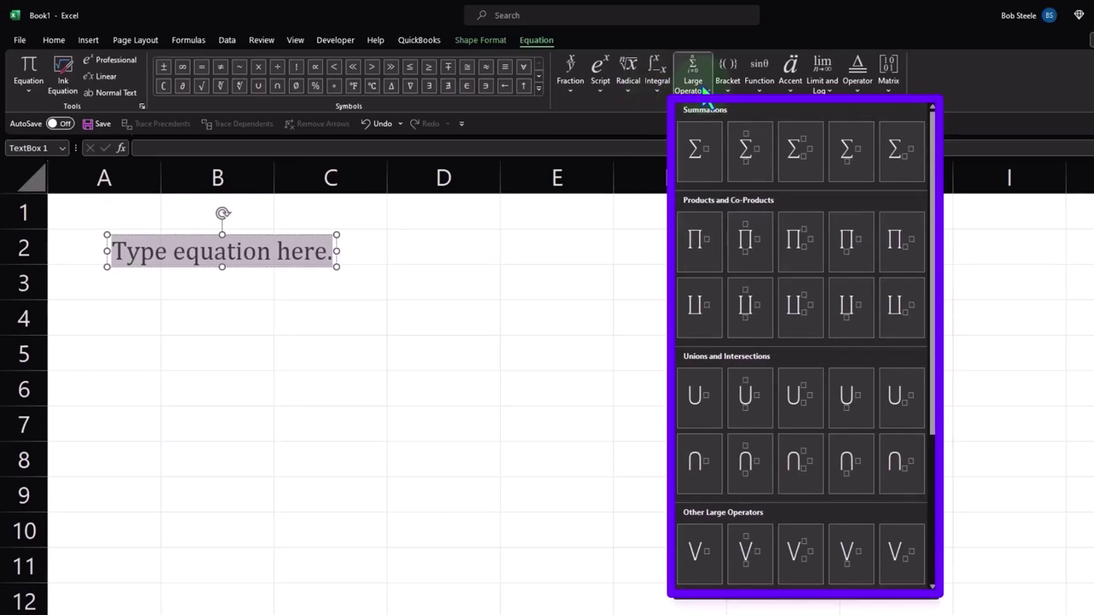
click(693, 81)
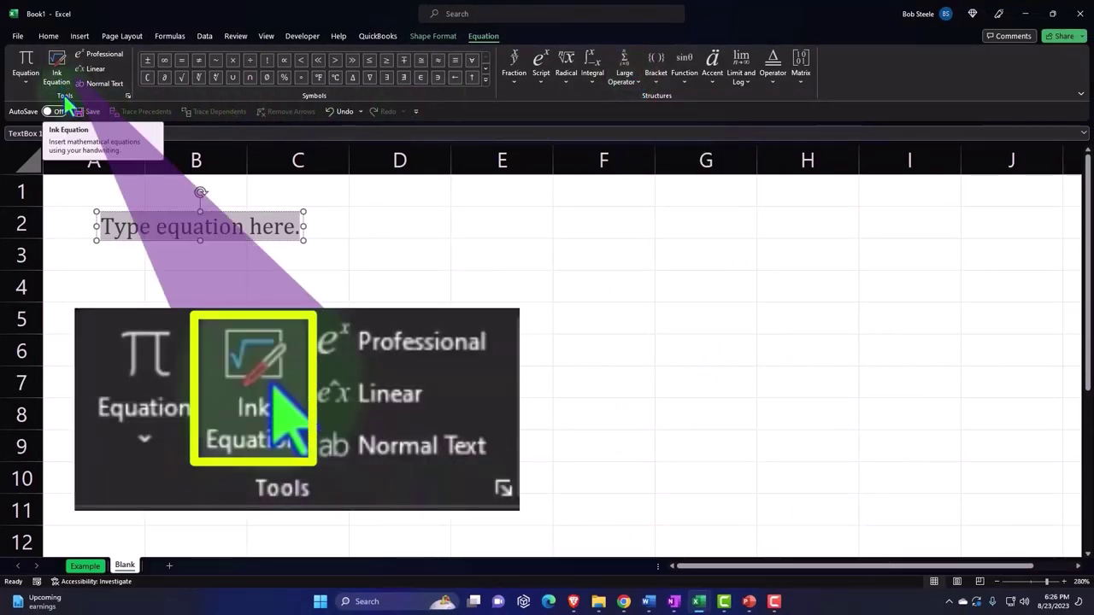
Open the Ink Equation pad, enlarge it across the sheet, and handwrite the first x.
click(61, 61)
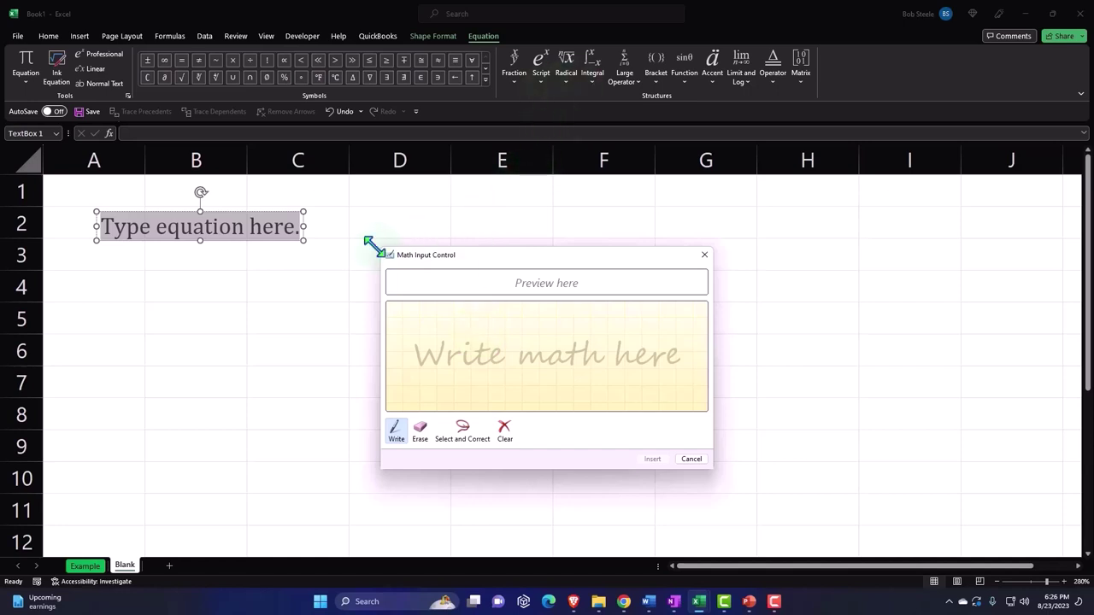
drag(381, 249, 112, 117)
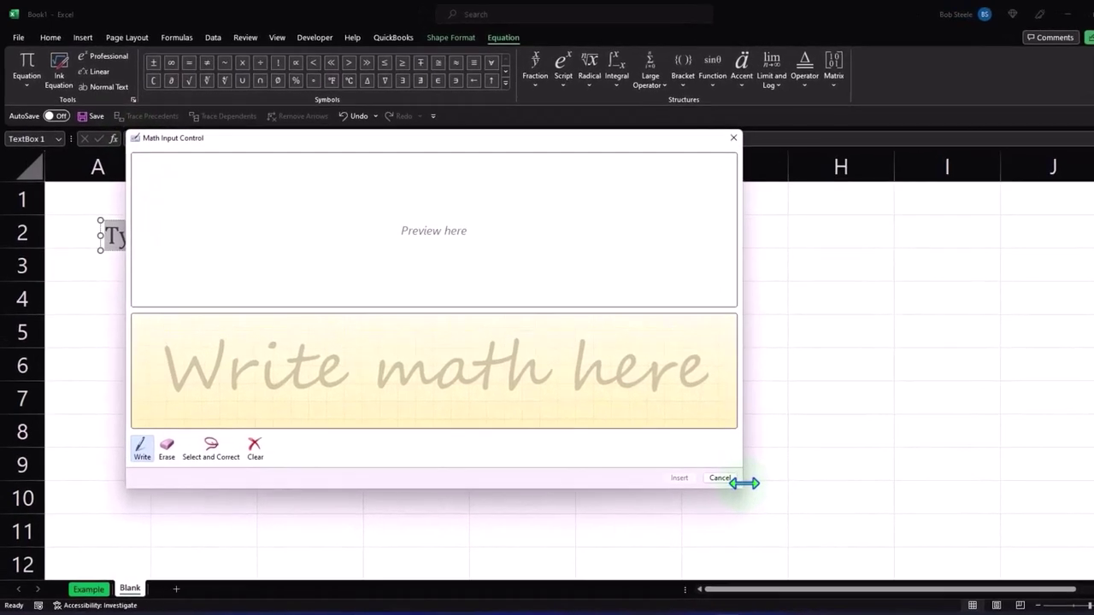
drag(723, 474, 894, 500)
drag(944, 527, 1085, 560)
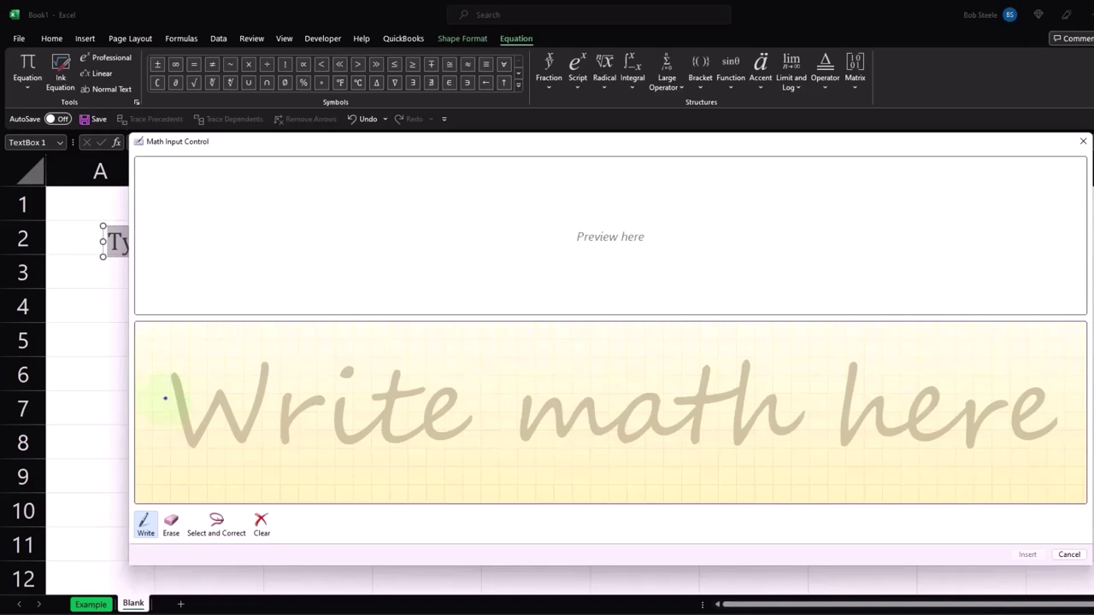
mouse_move(165, 397)
mouse_down()
mouse_move(191, 417)
mouse_move(162, 417)
mouse_up()
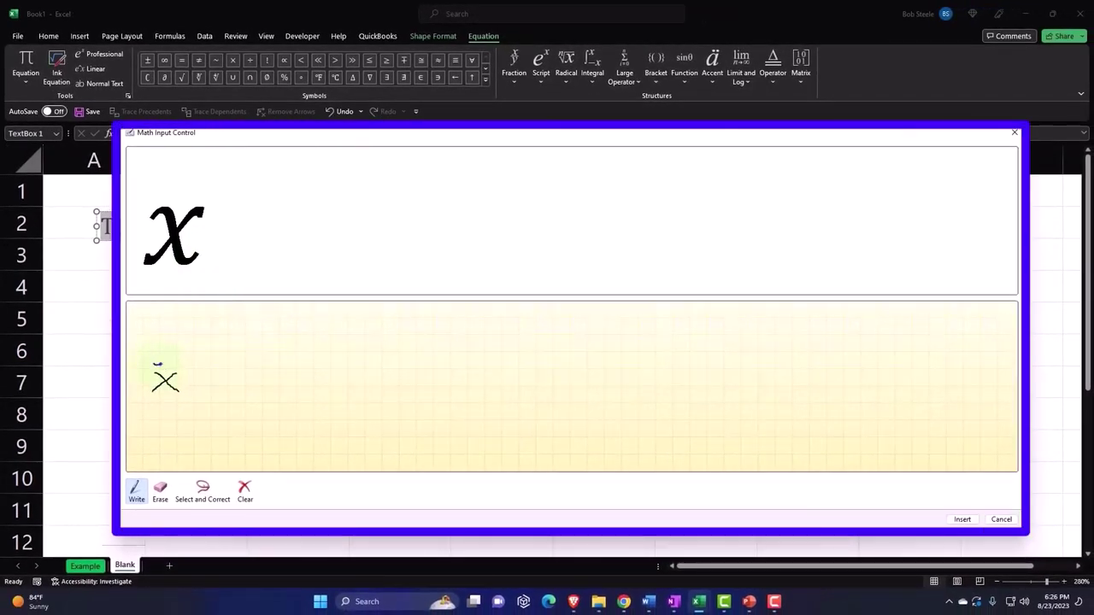
Handwrite the bar over x, then =, x₁, + and x₂ in the math pad.
drag(159, 363, 177, 364)
drag(188, 371, 201, 383)
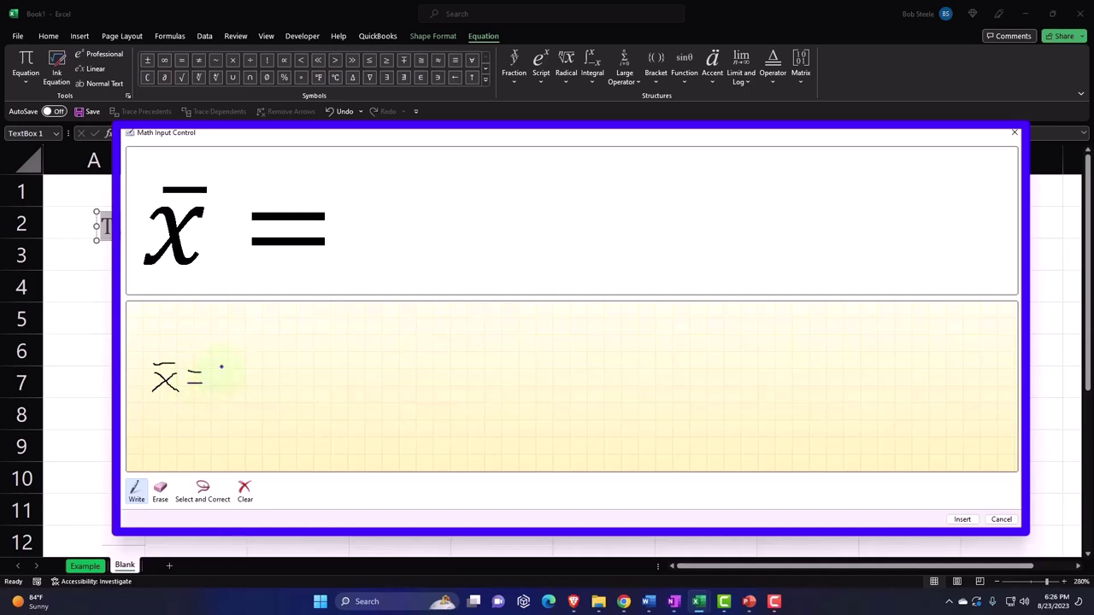
mouse_move(220, 366)
mouse_down()
mouse_move(232, 376)
mouse_move(222, 377)
mouse_up()
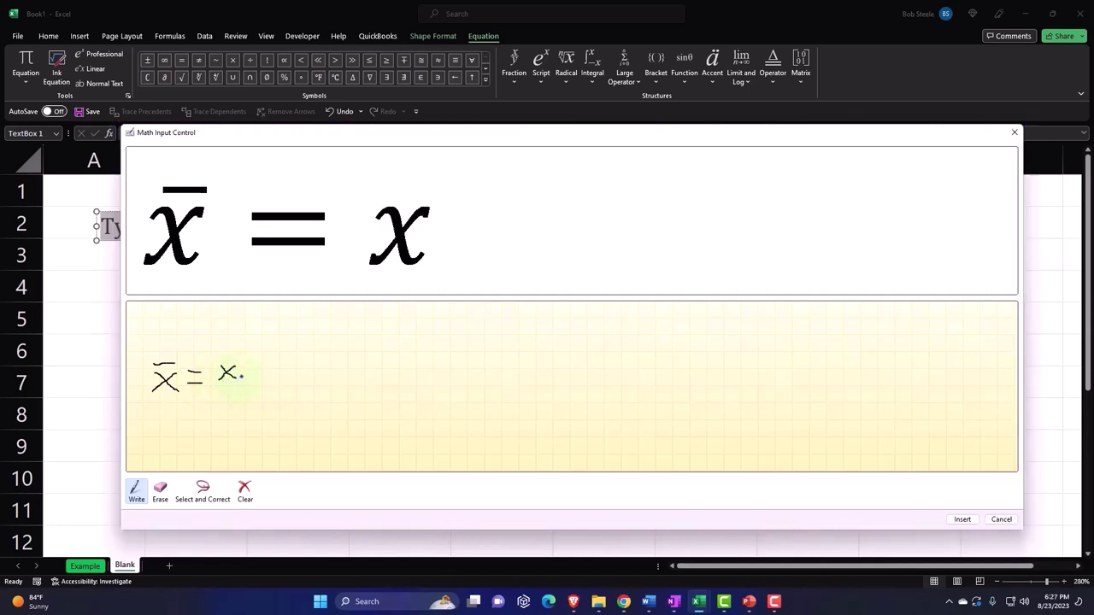
drag(242, 373, 243, 382)
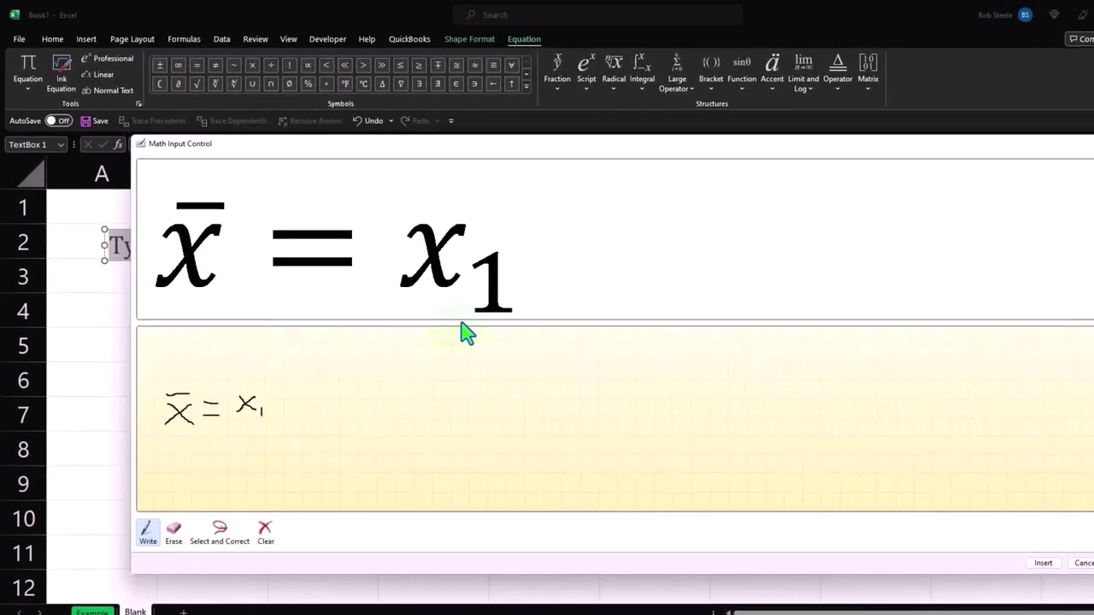
mouse_move(284, 398)
mouse_down()
mouse_move(282, 415)
mouse_move(296, 407)
mouse_up()
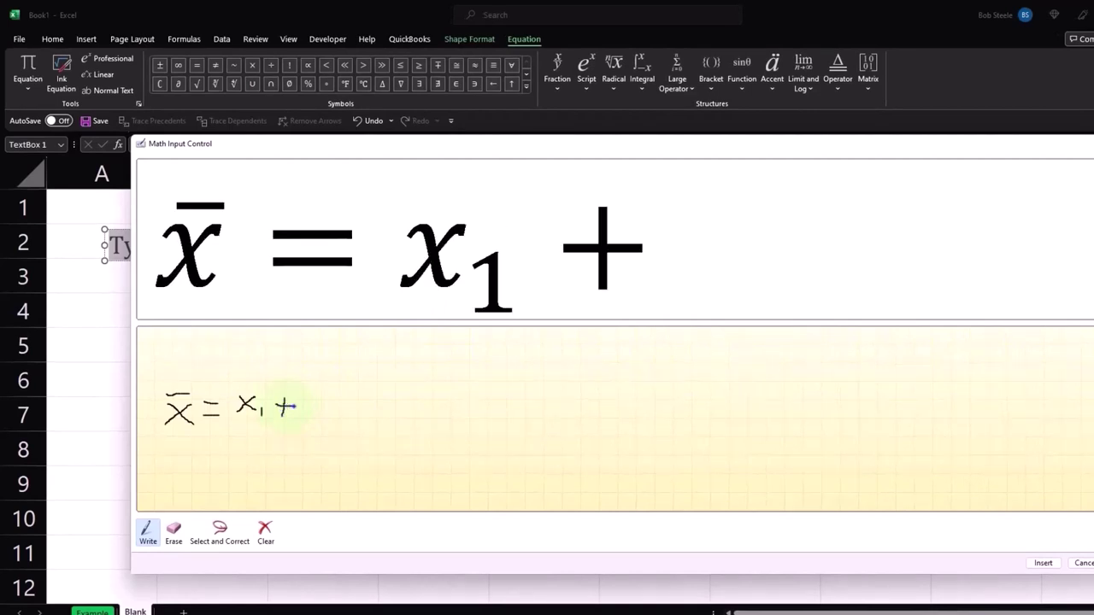
mouse_move(308, 398)
mouse_down()
mouse_move(322, 415)
mouse_move(308, 414)
mouse_move(330, 413)
mouse_up()
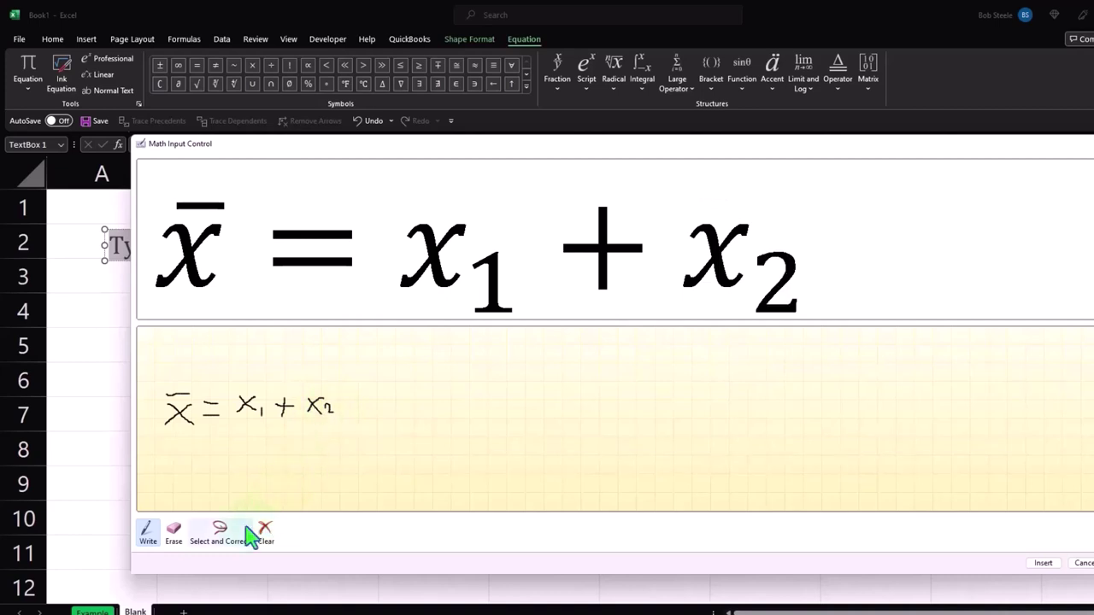
click(174, 535)
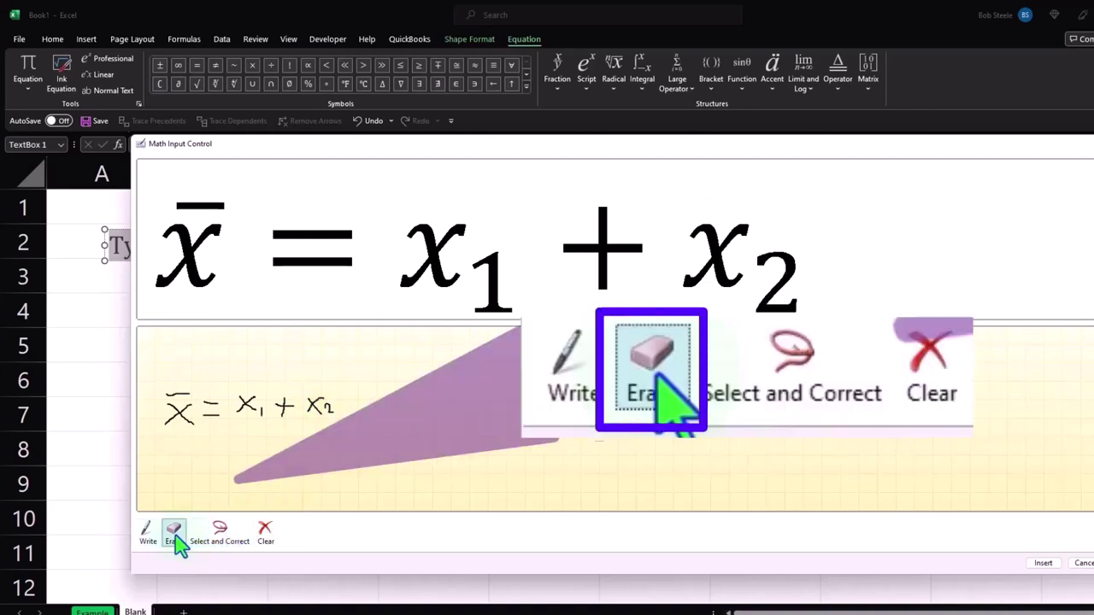
Erase the handwritten subscript 2 and confirm the last character is recognised as x.
click(330, 409)
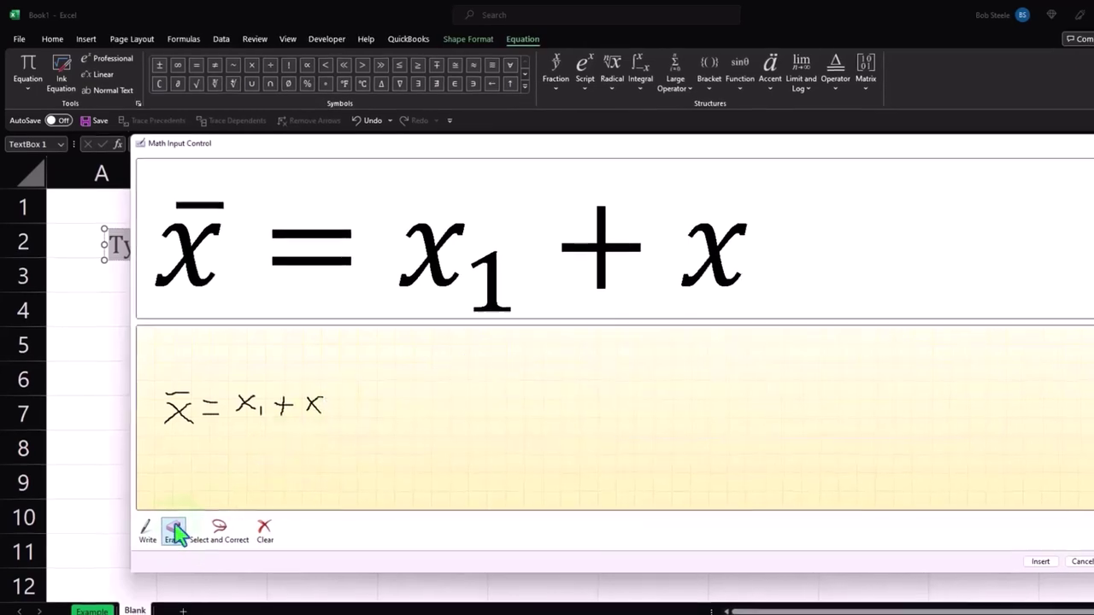
click(146, 530)
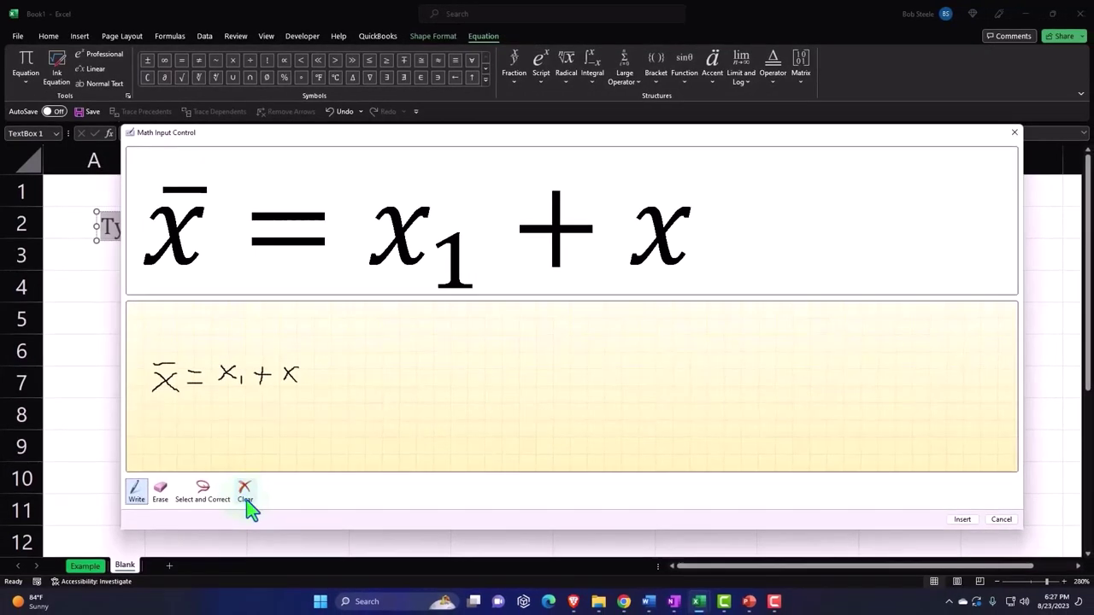
click(212, 496)
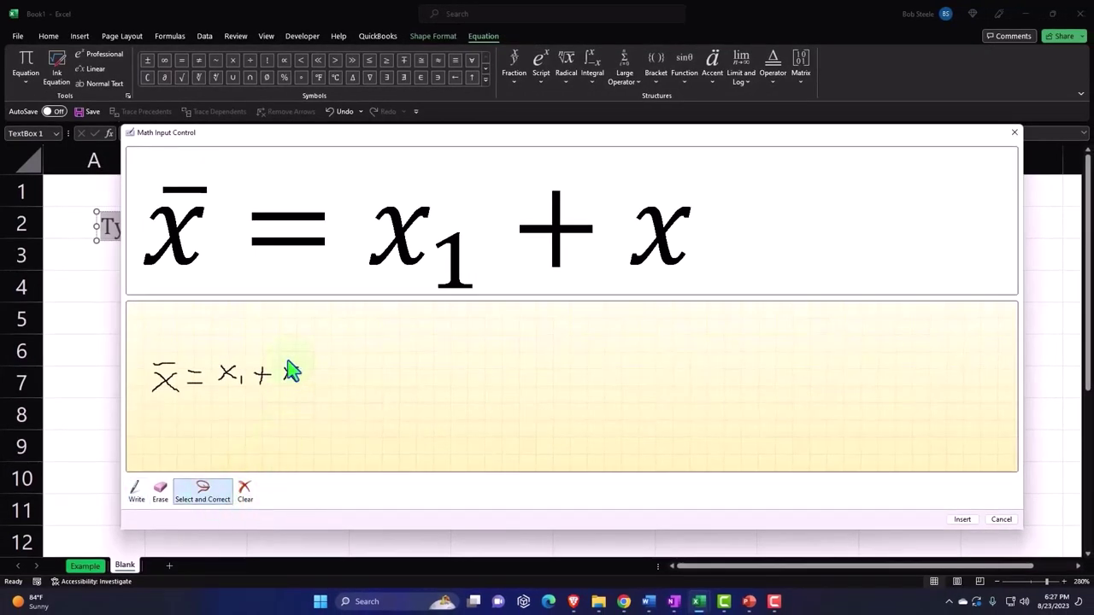
mouse_move(289, 370)
mouse_down()
mouse_move(307, 393)
mouse_move(281, 385)
mouse_move(289, 371)
mouse_up()
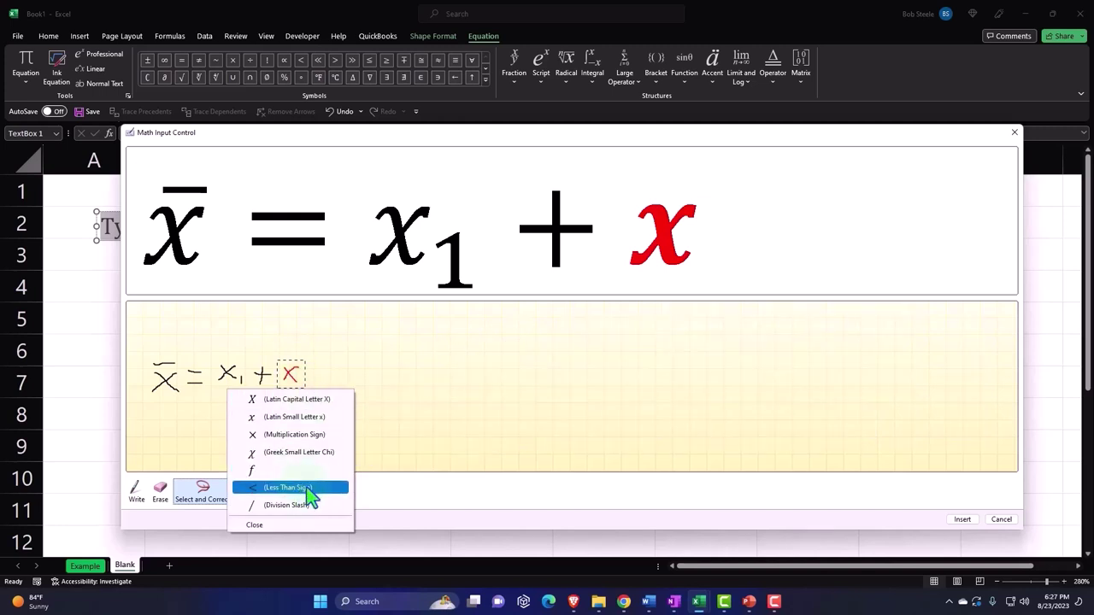
click(275, 524)
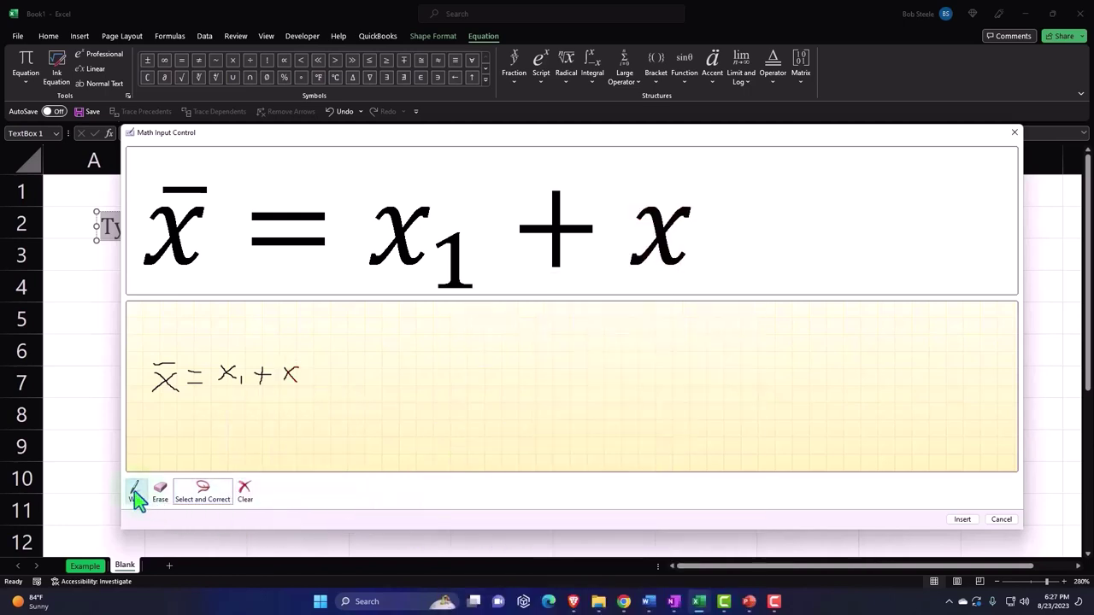
click(137, 493)
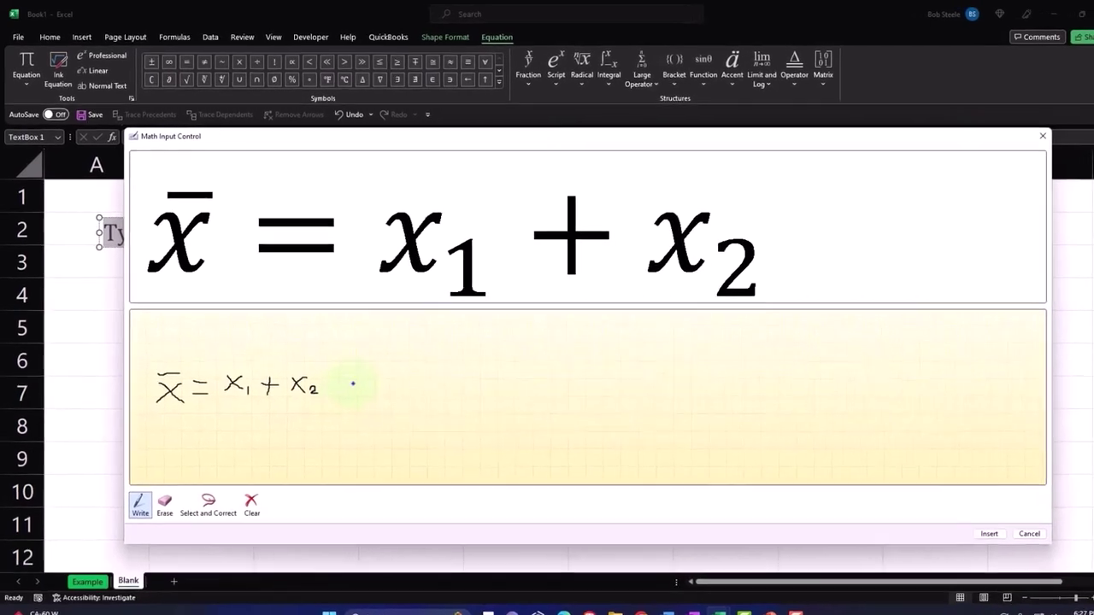
Rewrite subscript 2, then handwrite + x₃ + followed by ellipsis dots.
drag(345, 391, 366, 407)
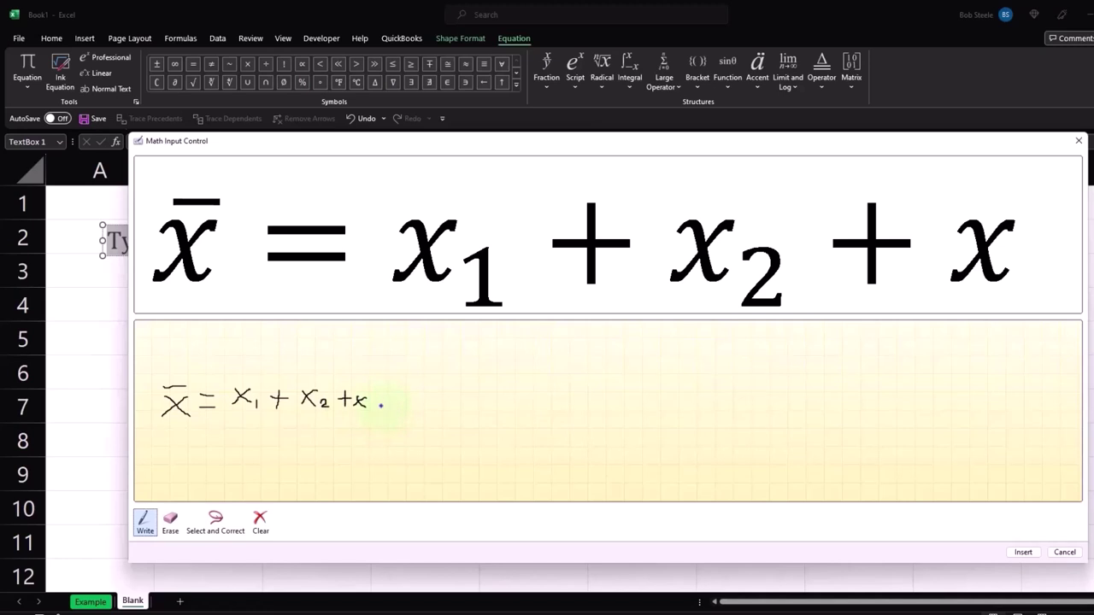
drag(376, 405, 379, 408)
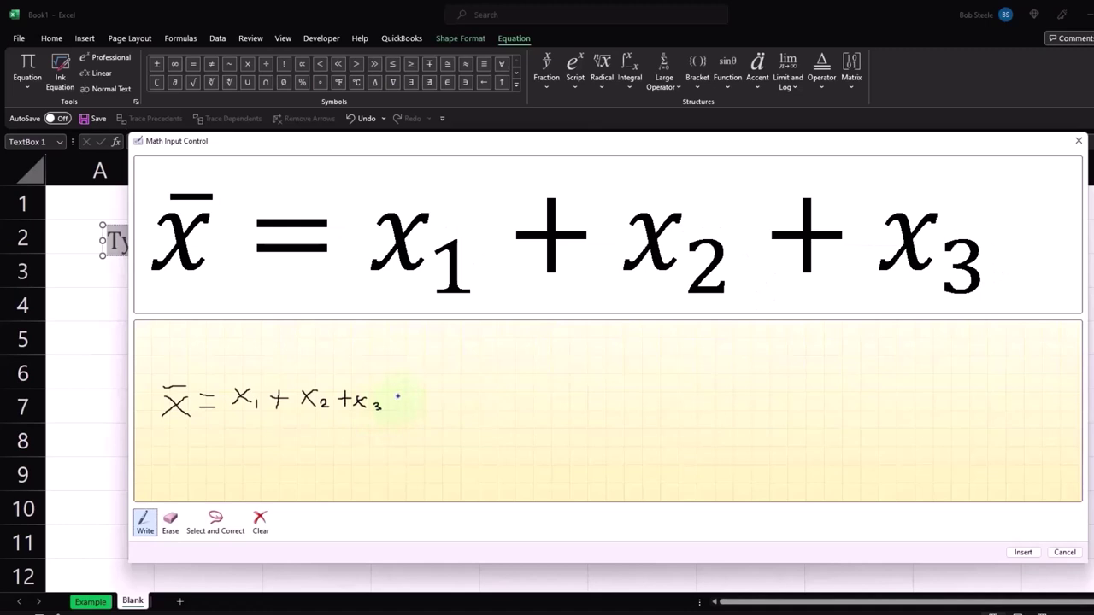
mouse_move(397, 397)
mouse_down()
mouse_move(398, 411)
mouse_move(407, 401)
mouse_up()
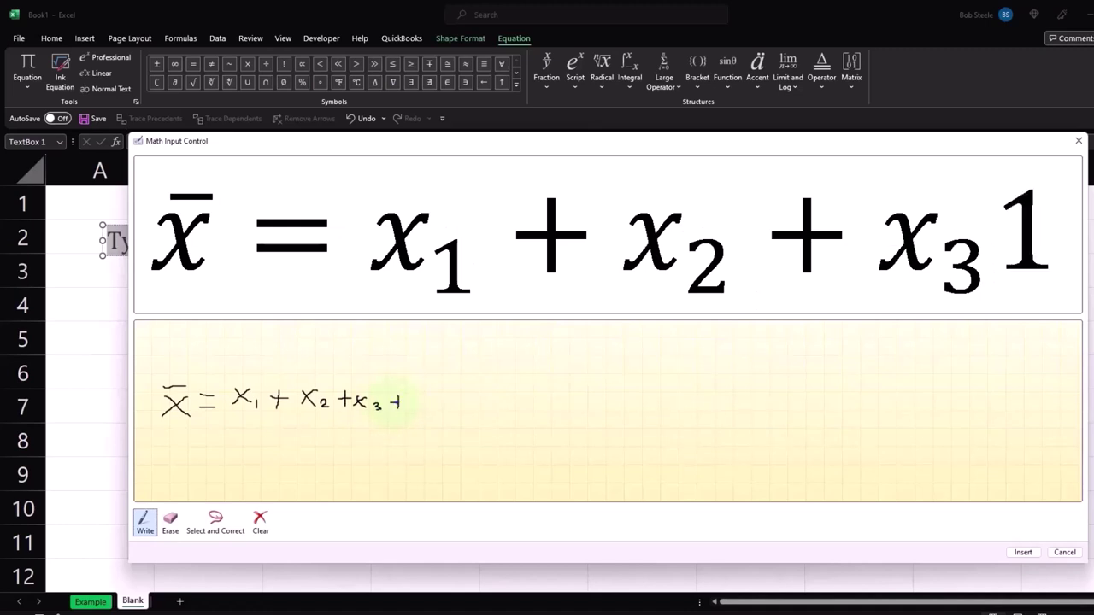
click(418, 409)
click(432, 407)
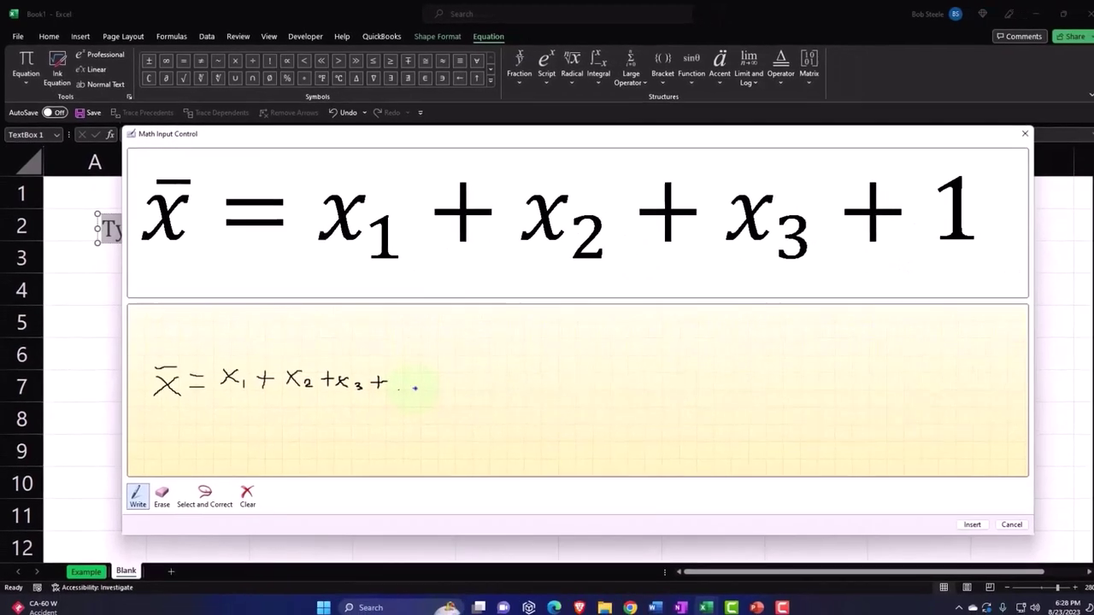